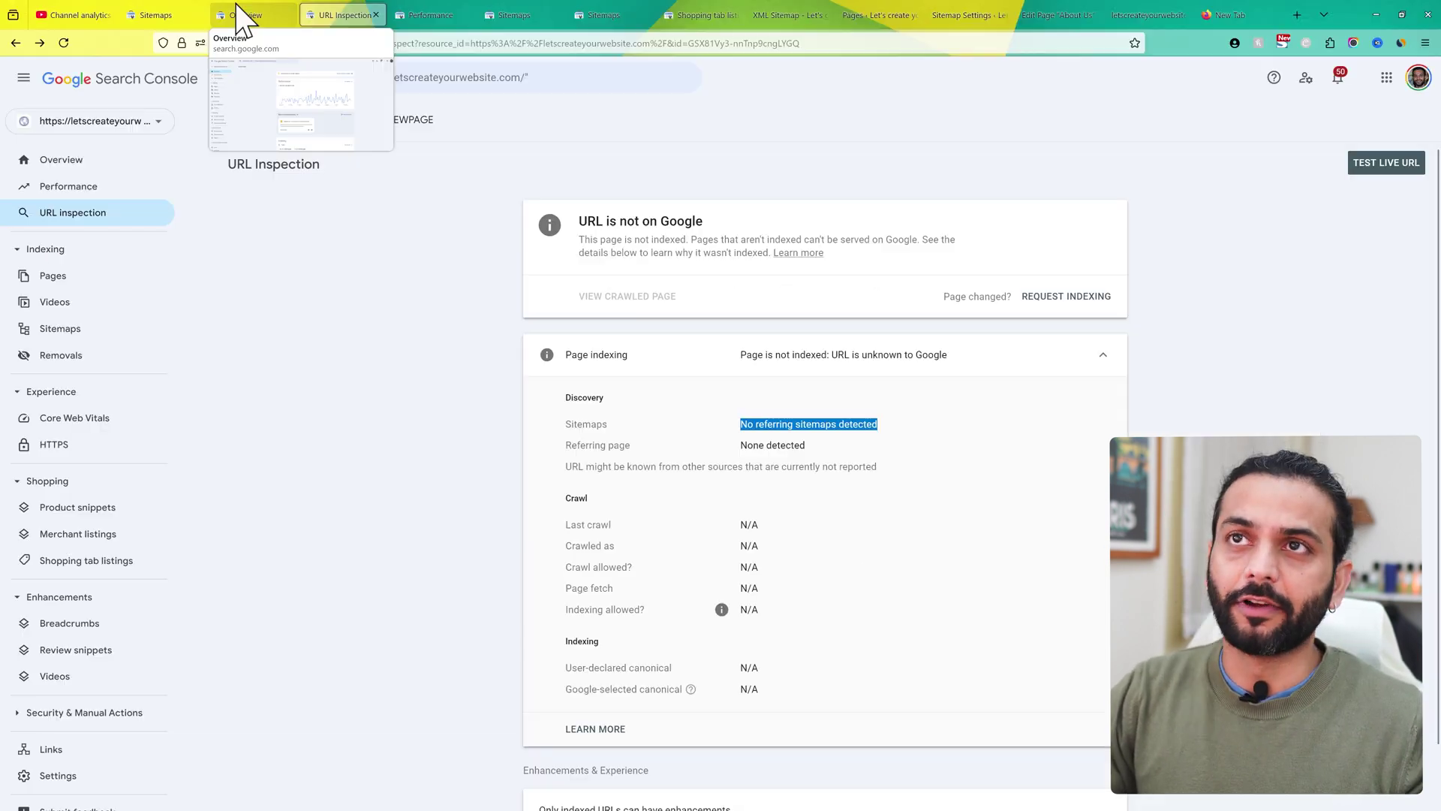
Run URL inspection on the pasted NEWPAGE address in Search Console.
click(248, 15)
click(495, 77)
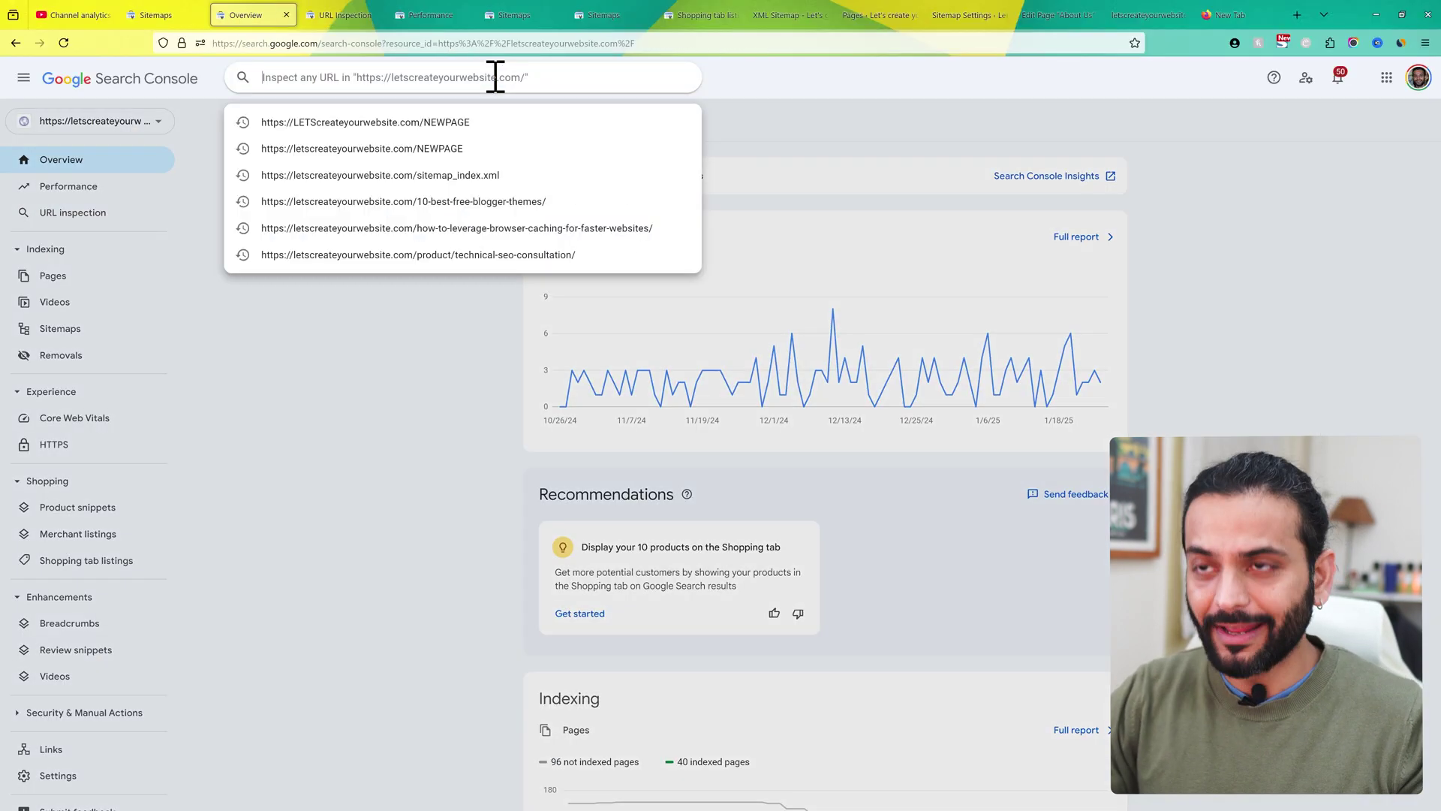
key(ctrl+v)
key(Return)
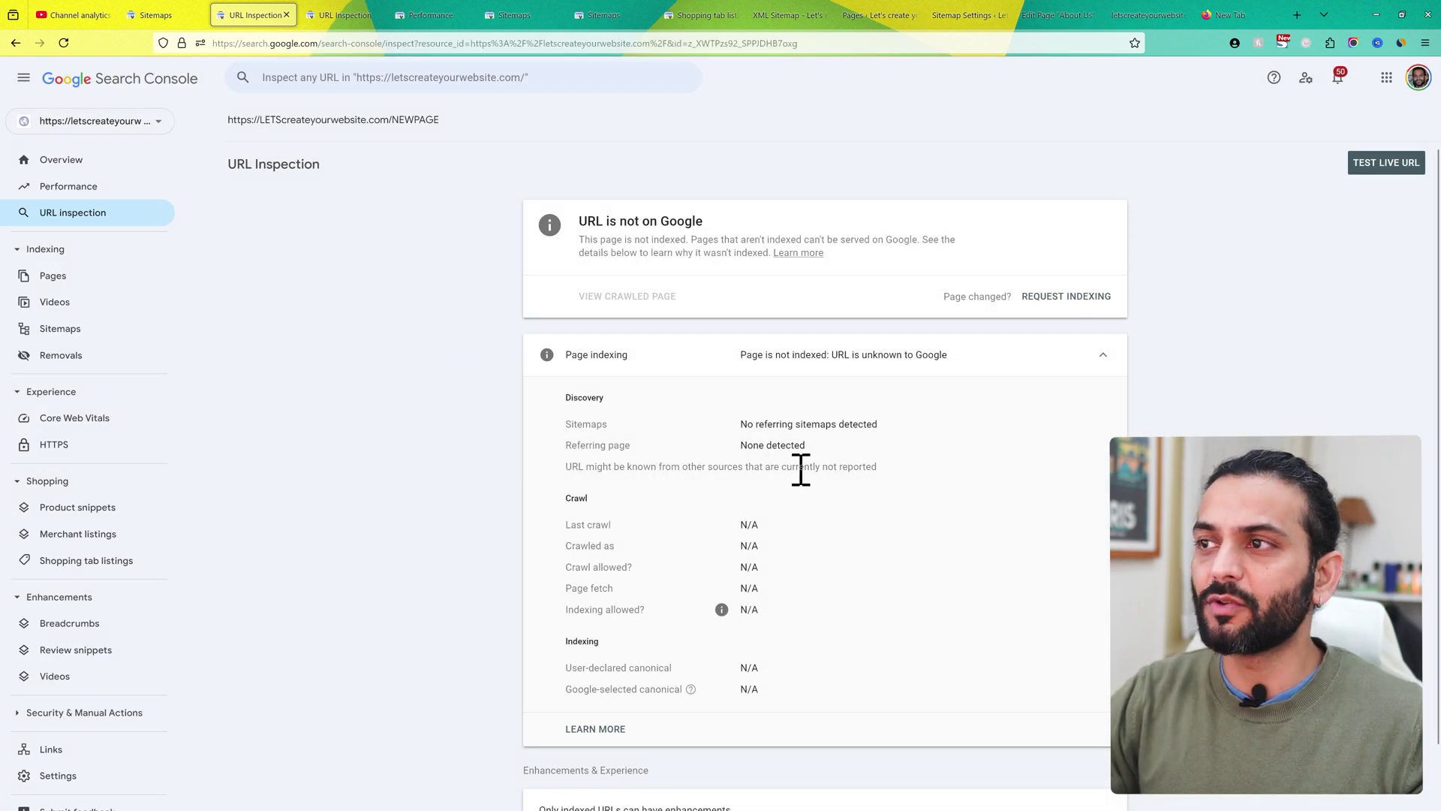
Note 'No referring sitemaps detected' under Discovery, then go to the Sitemaps report.
scroll(796, 465, down, 1)
drag(740, 361, 891, 360)
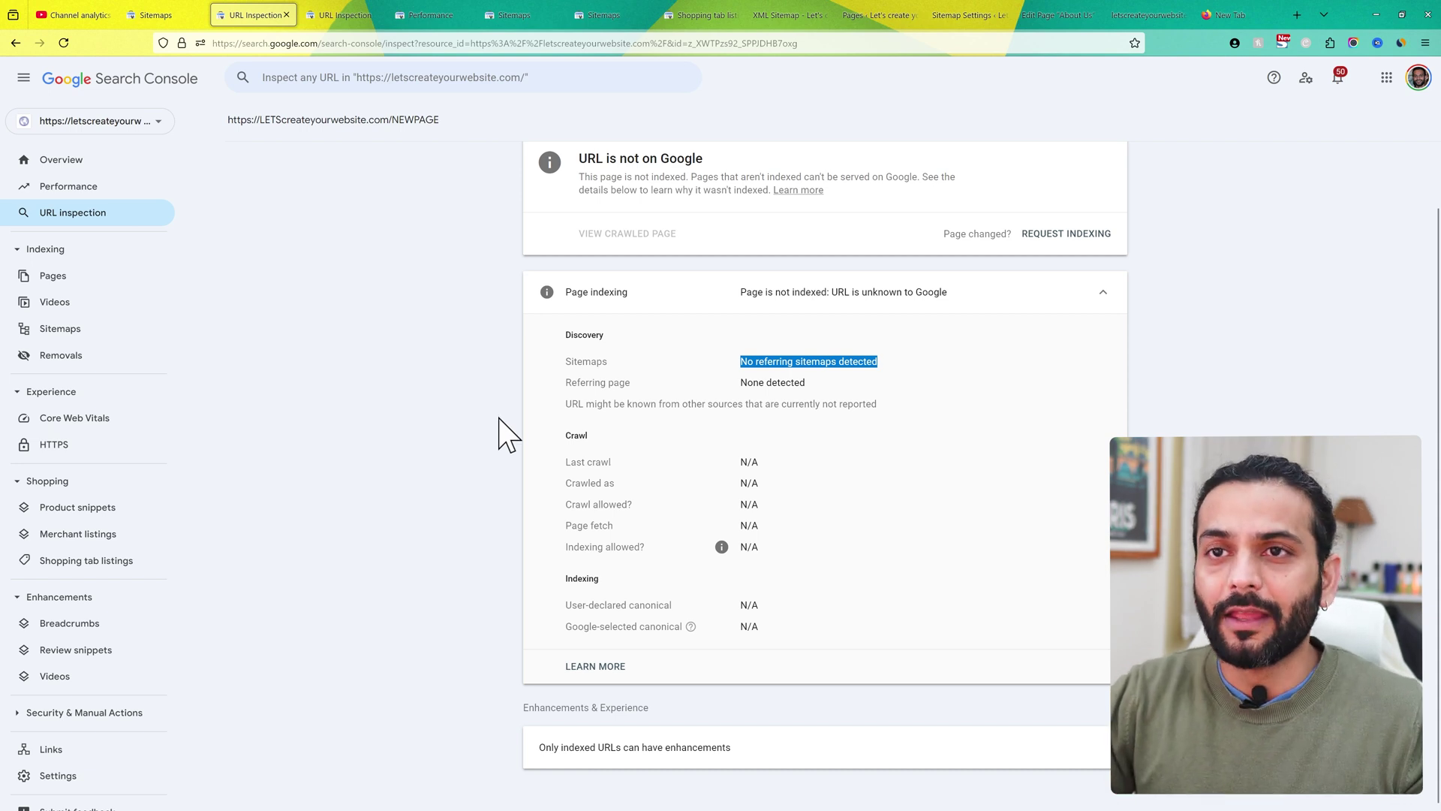
click(73, 331)
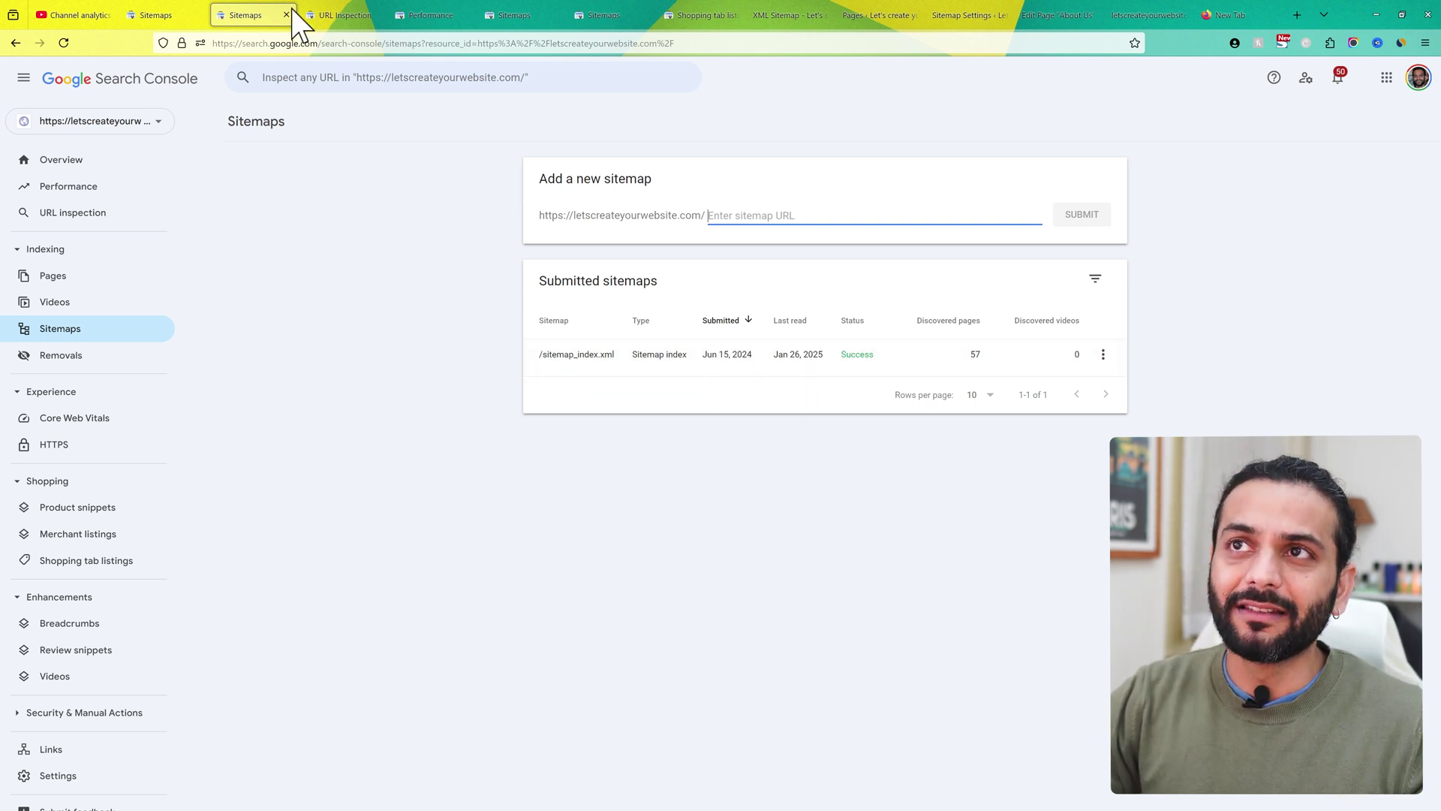
Remove the /sitemap_index.xml sitemap submission and confirm the removal.
click(341, 17)
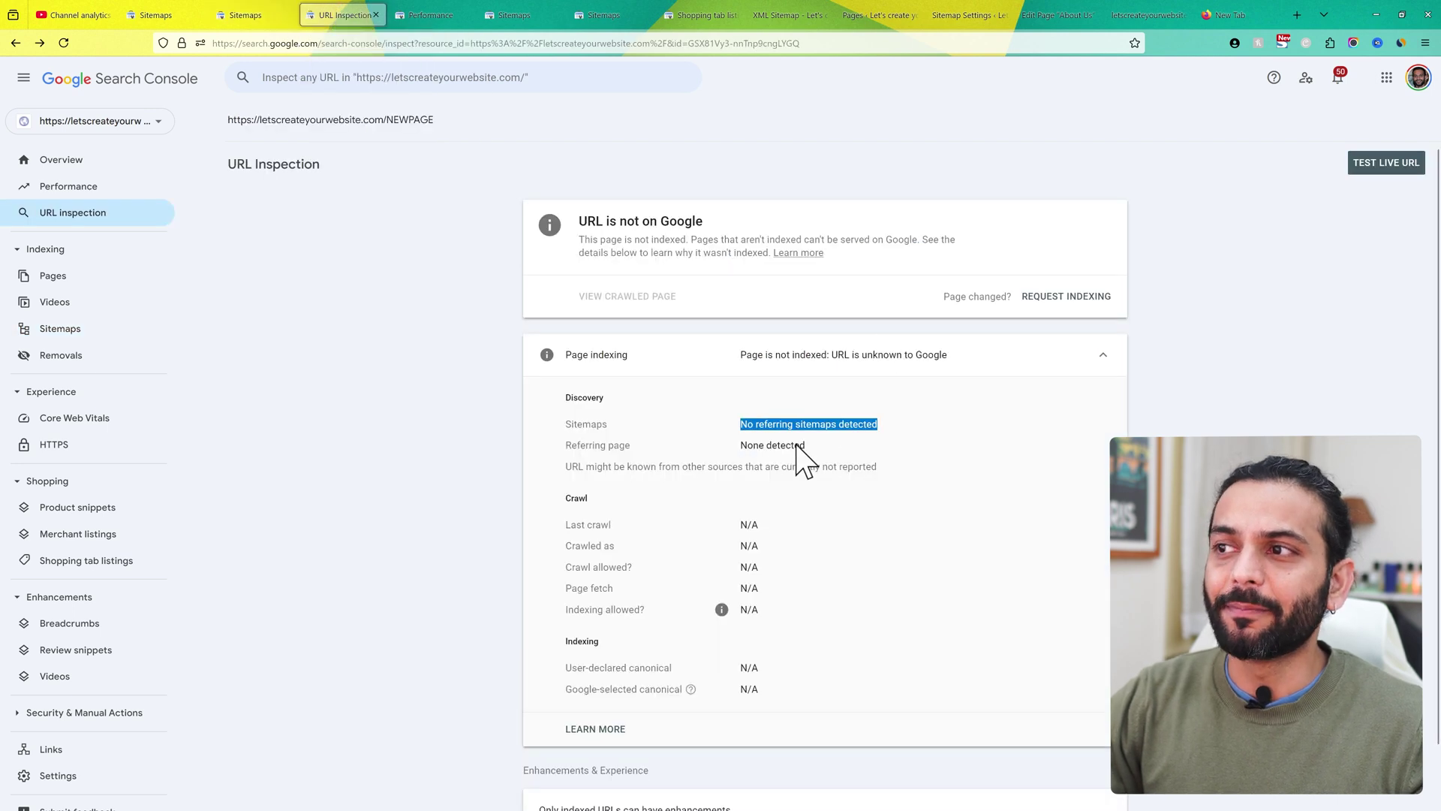
click(255, 15)
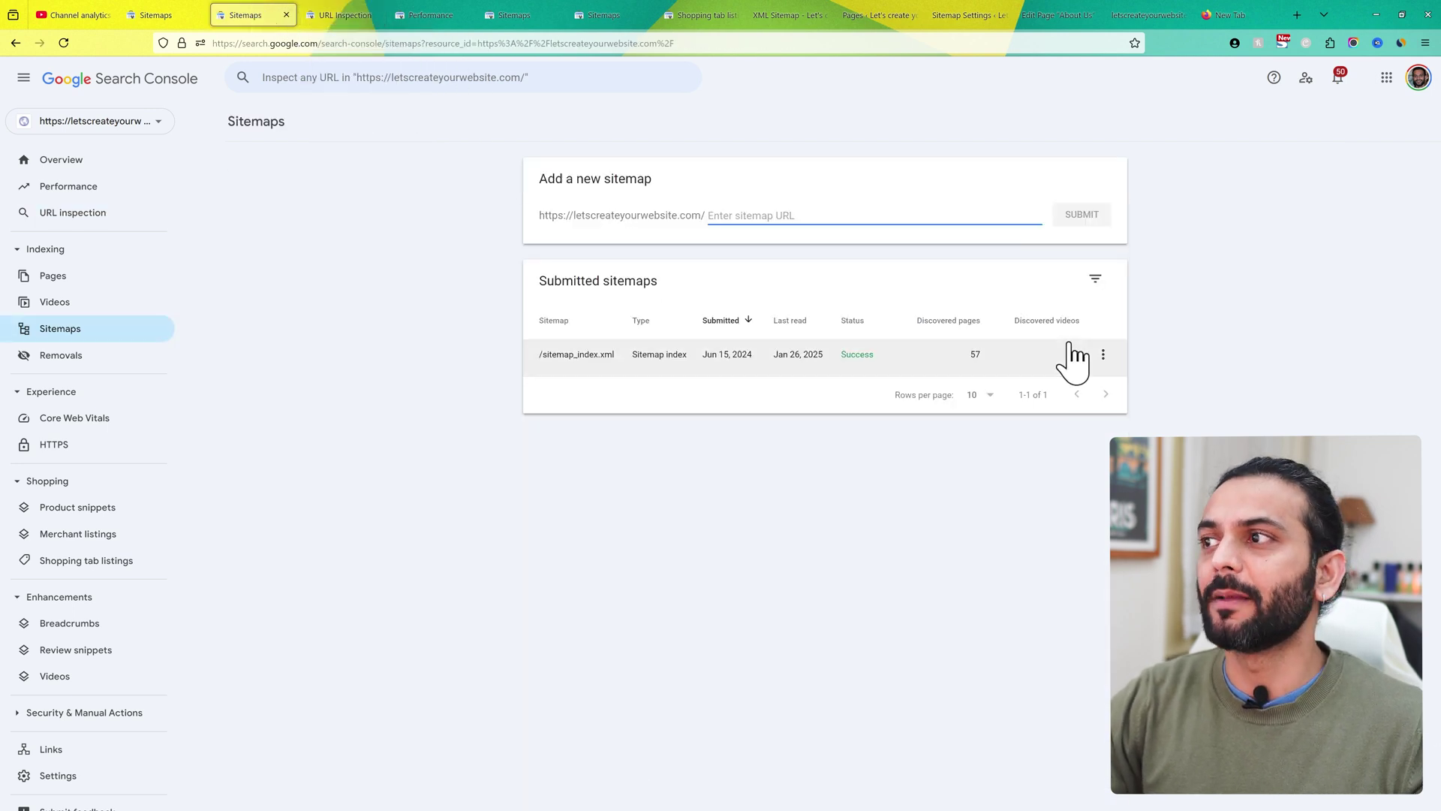
click(676, 355)
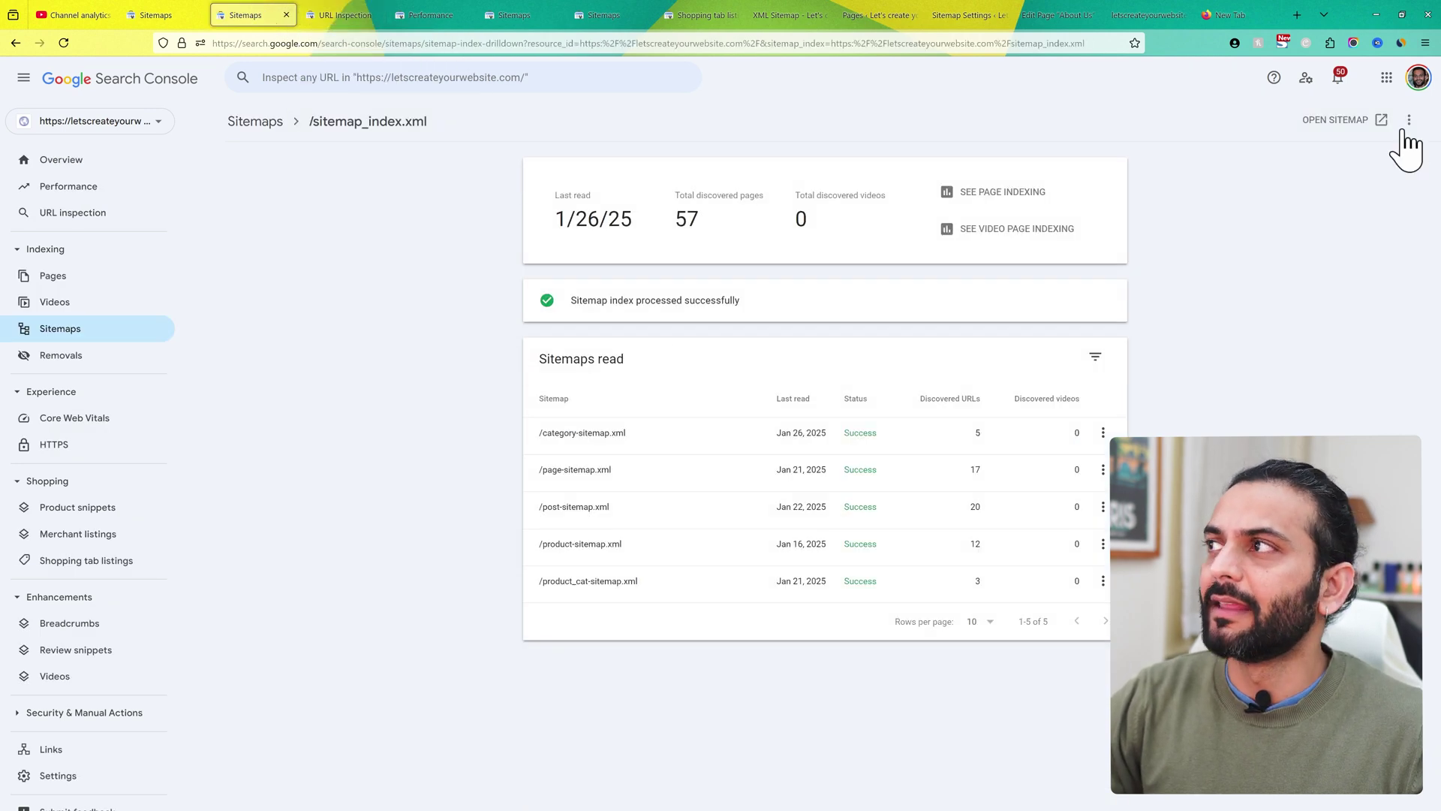
click(1409, 121)
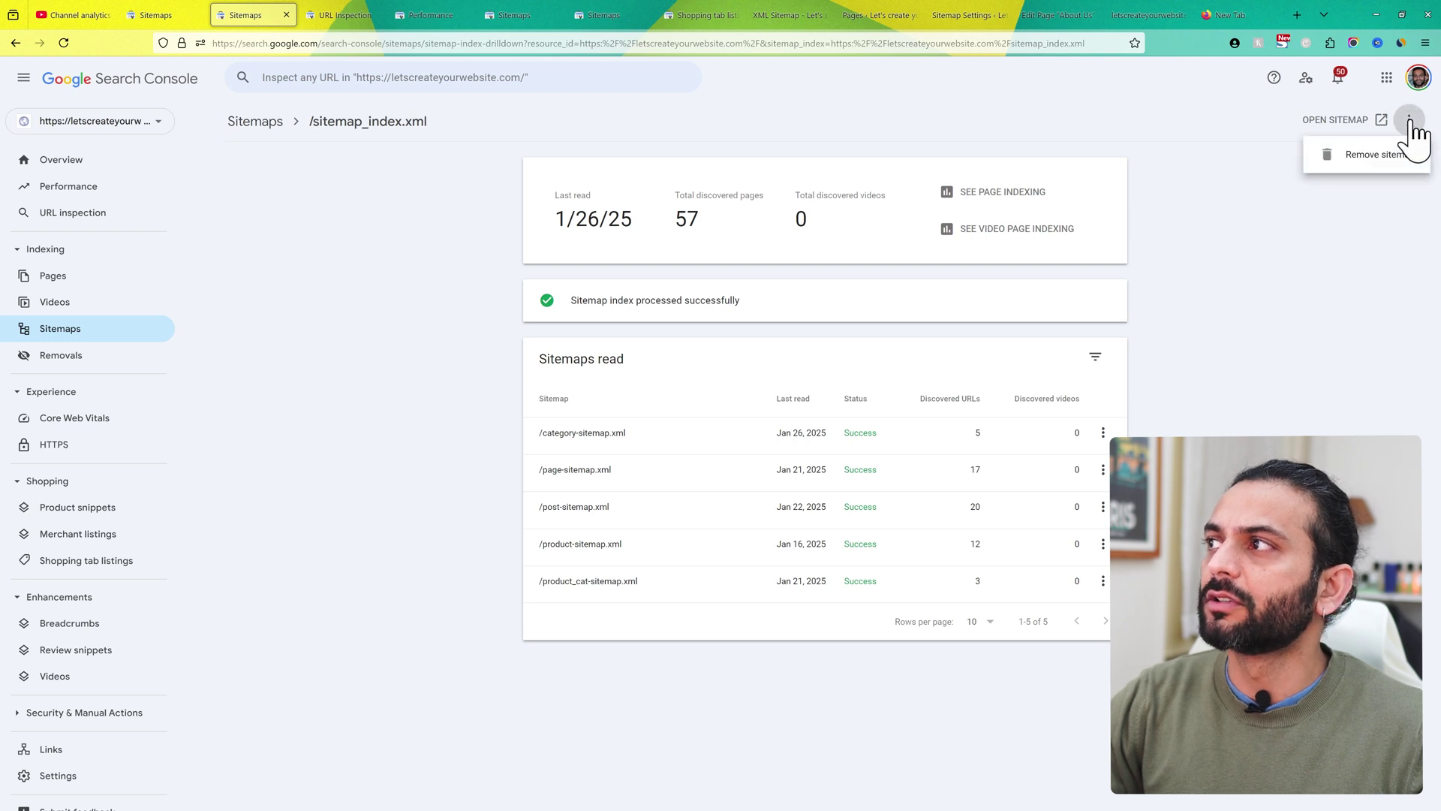
click(1364, 156)
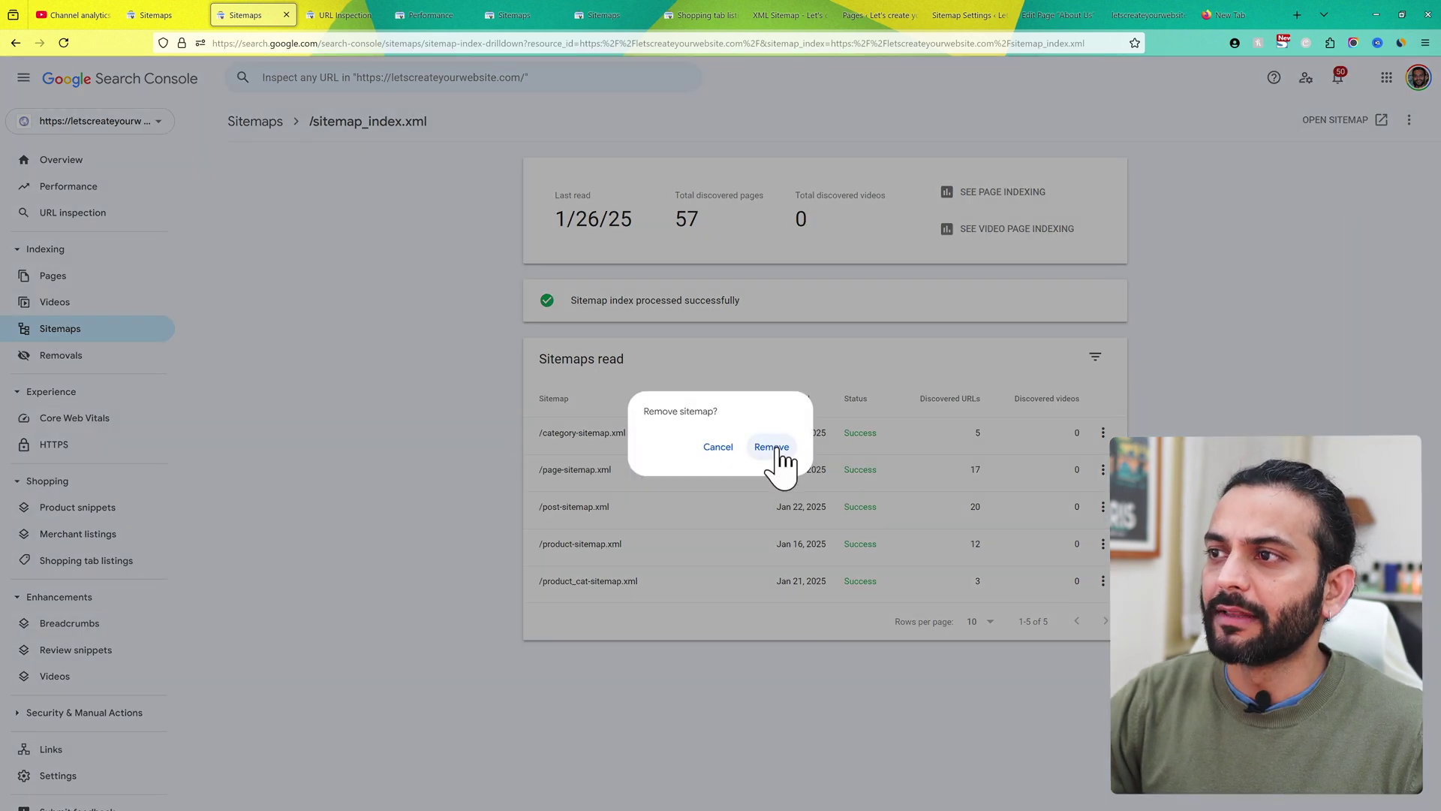
click(773, 447)
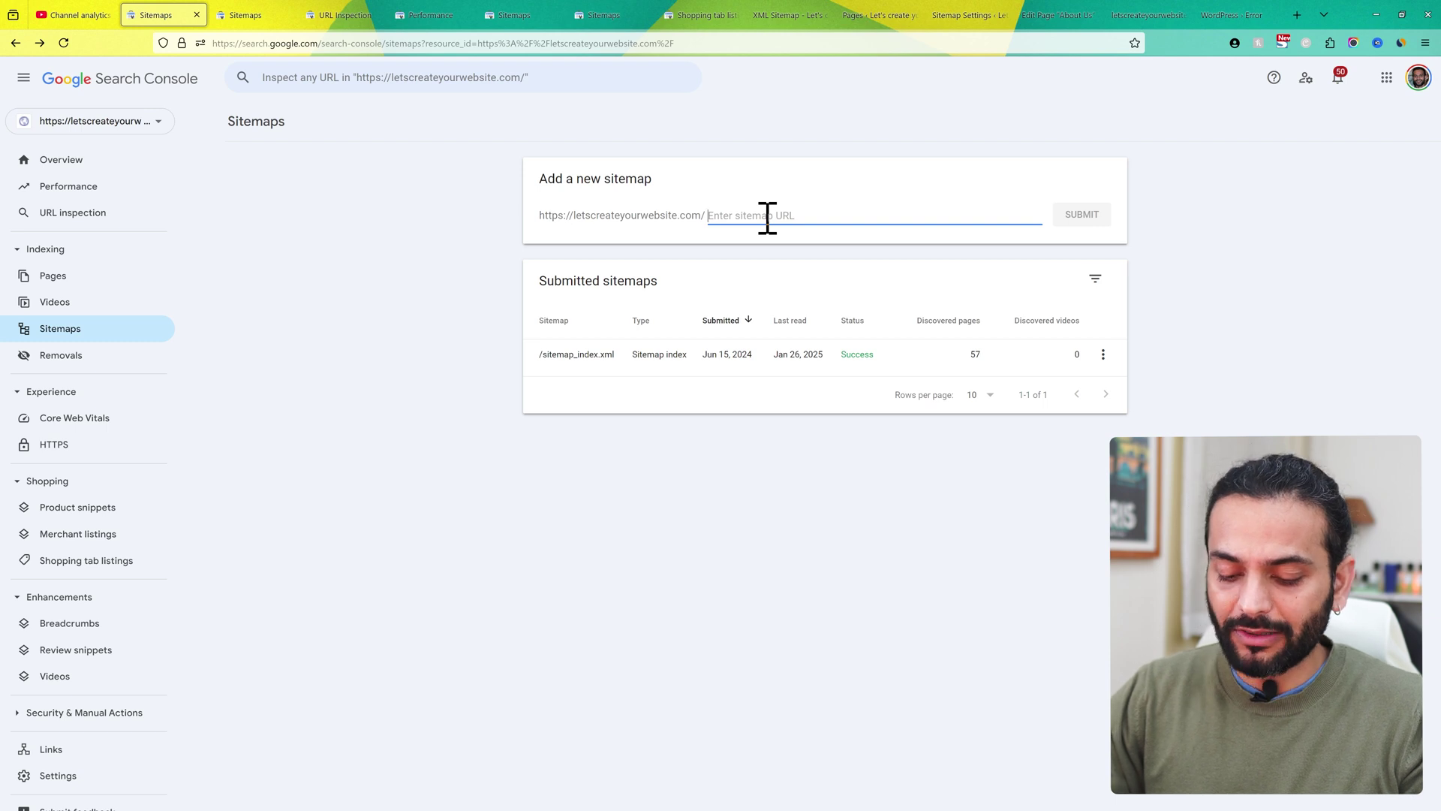
Submit sitemap_index.xml as a new sitemap and dismiss the success message.
text(sit)
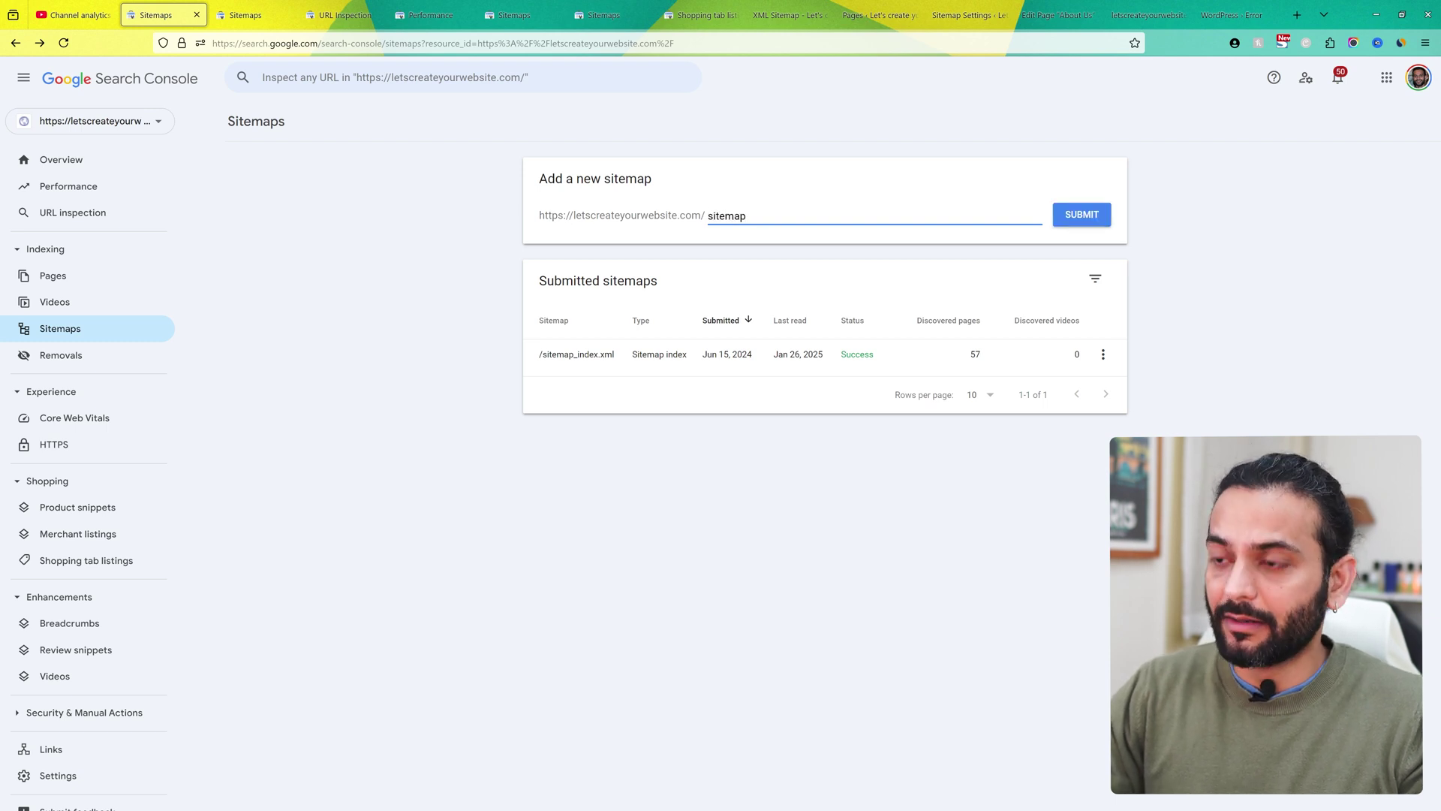
text(emap_index.xml)
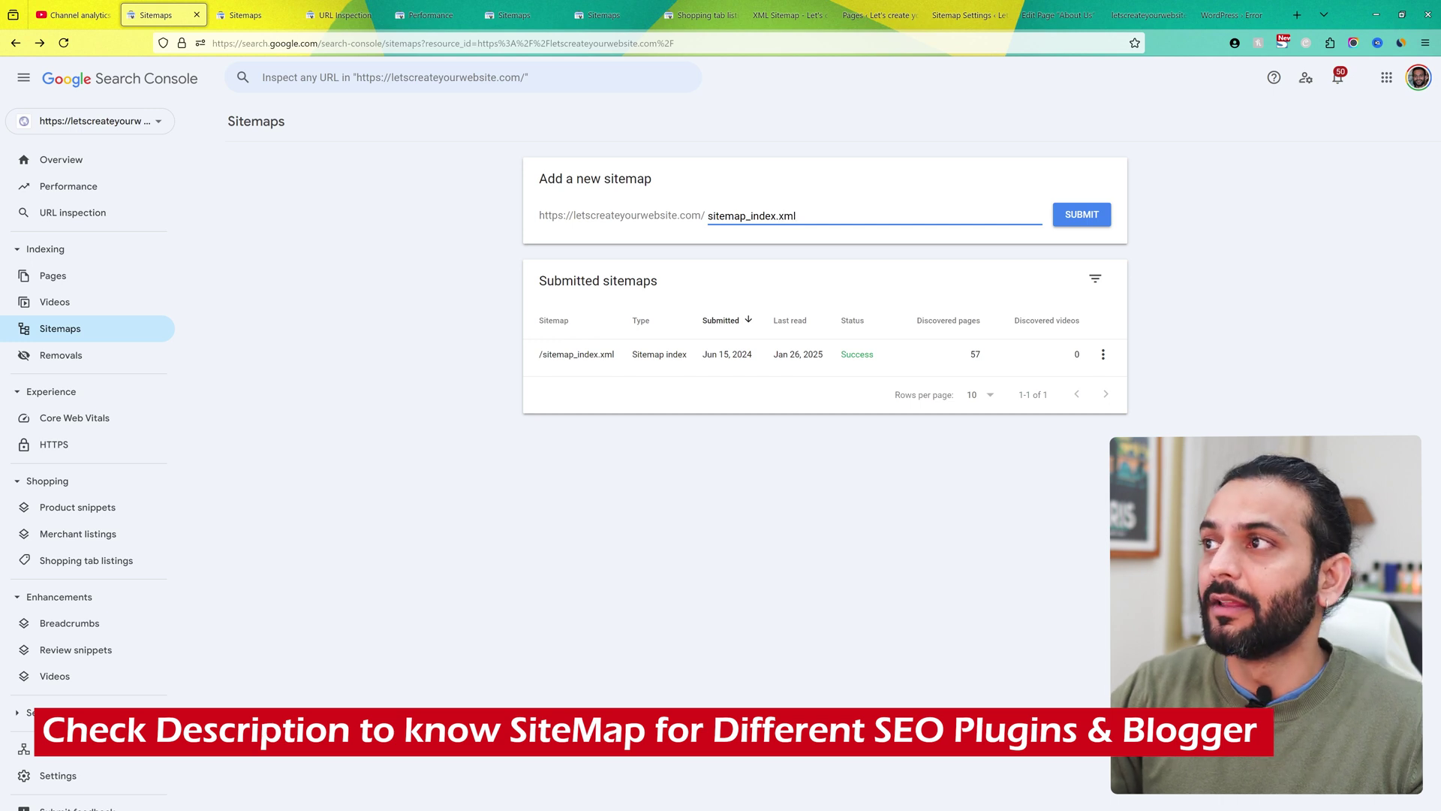
click(1081, 218)
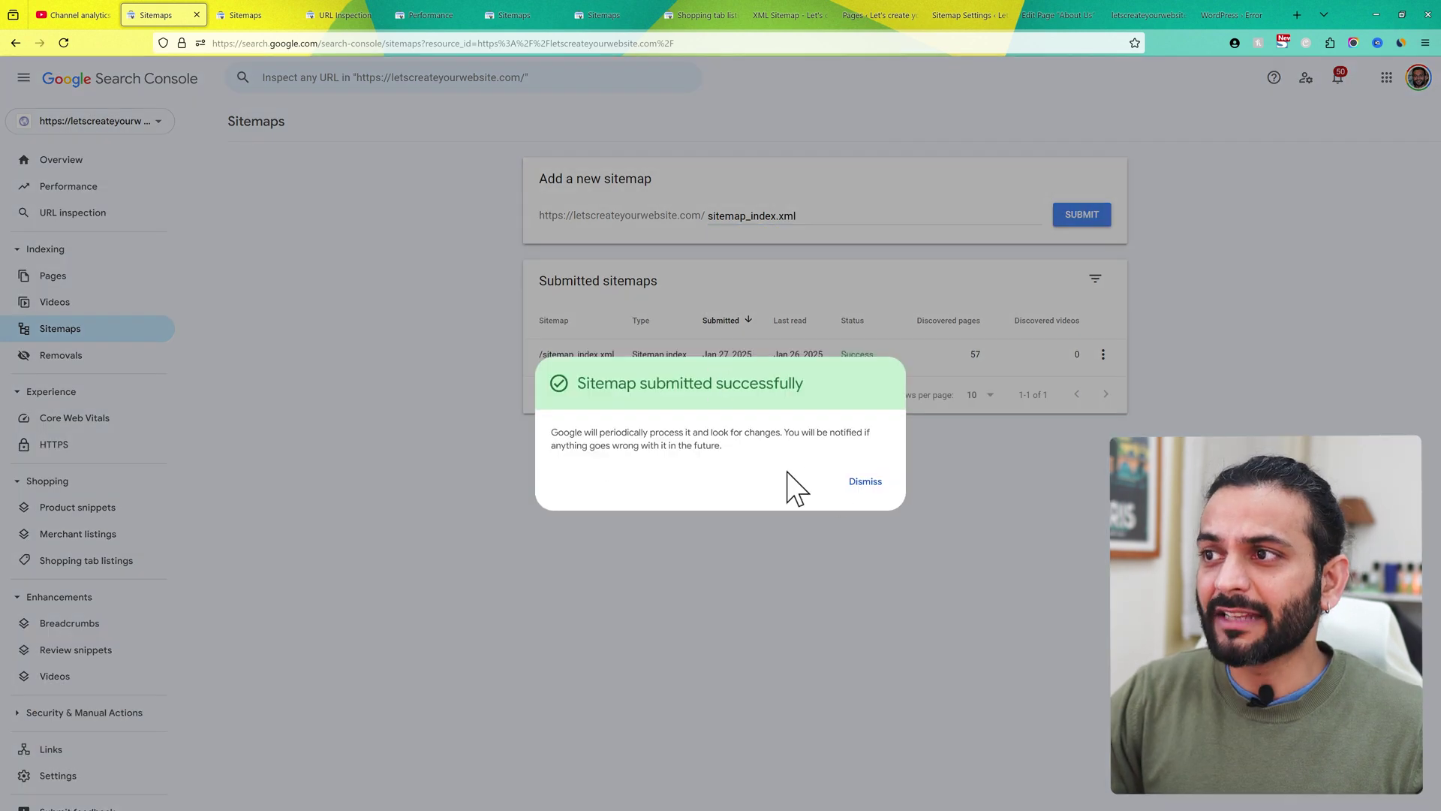
click(871, 483)
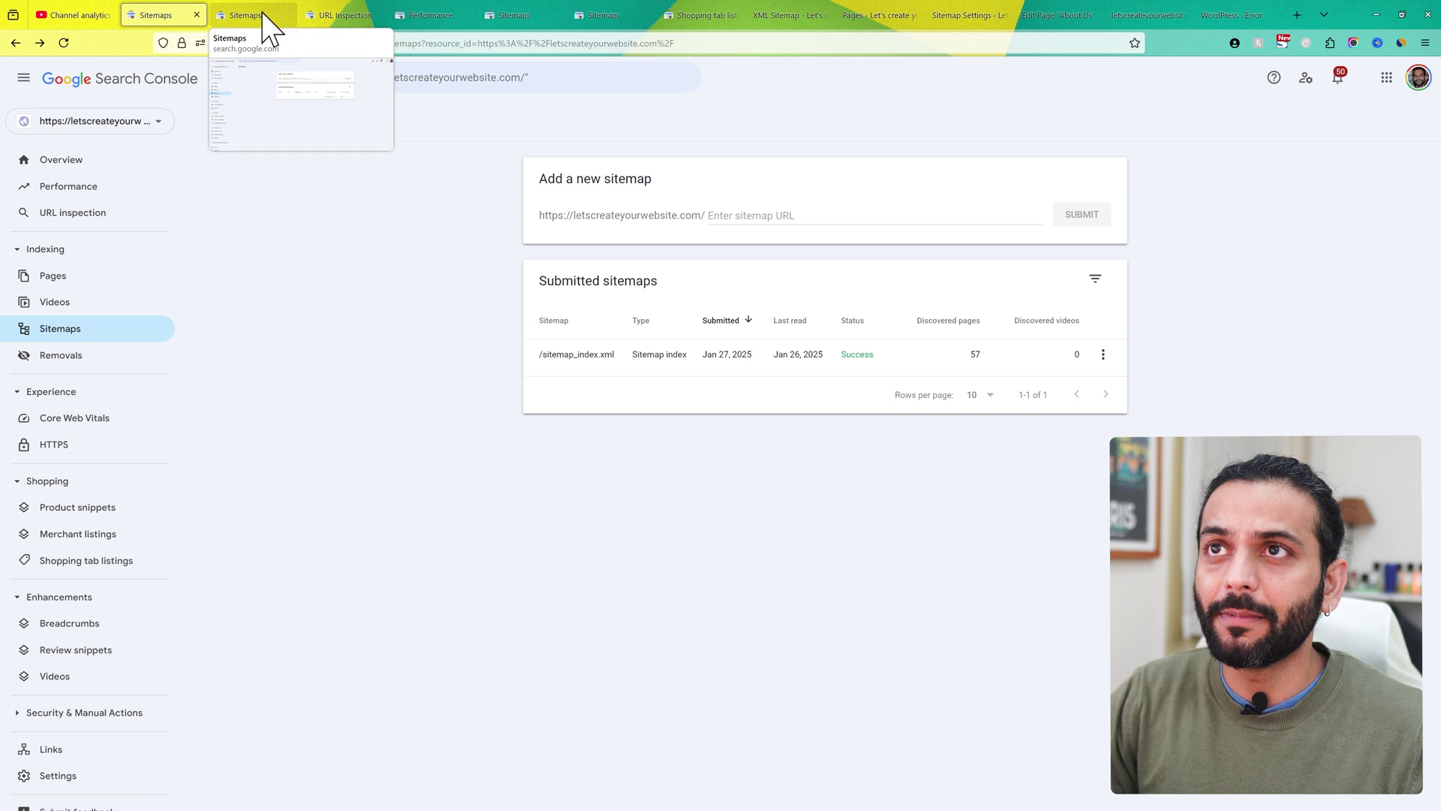
click(341, 15)
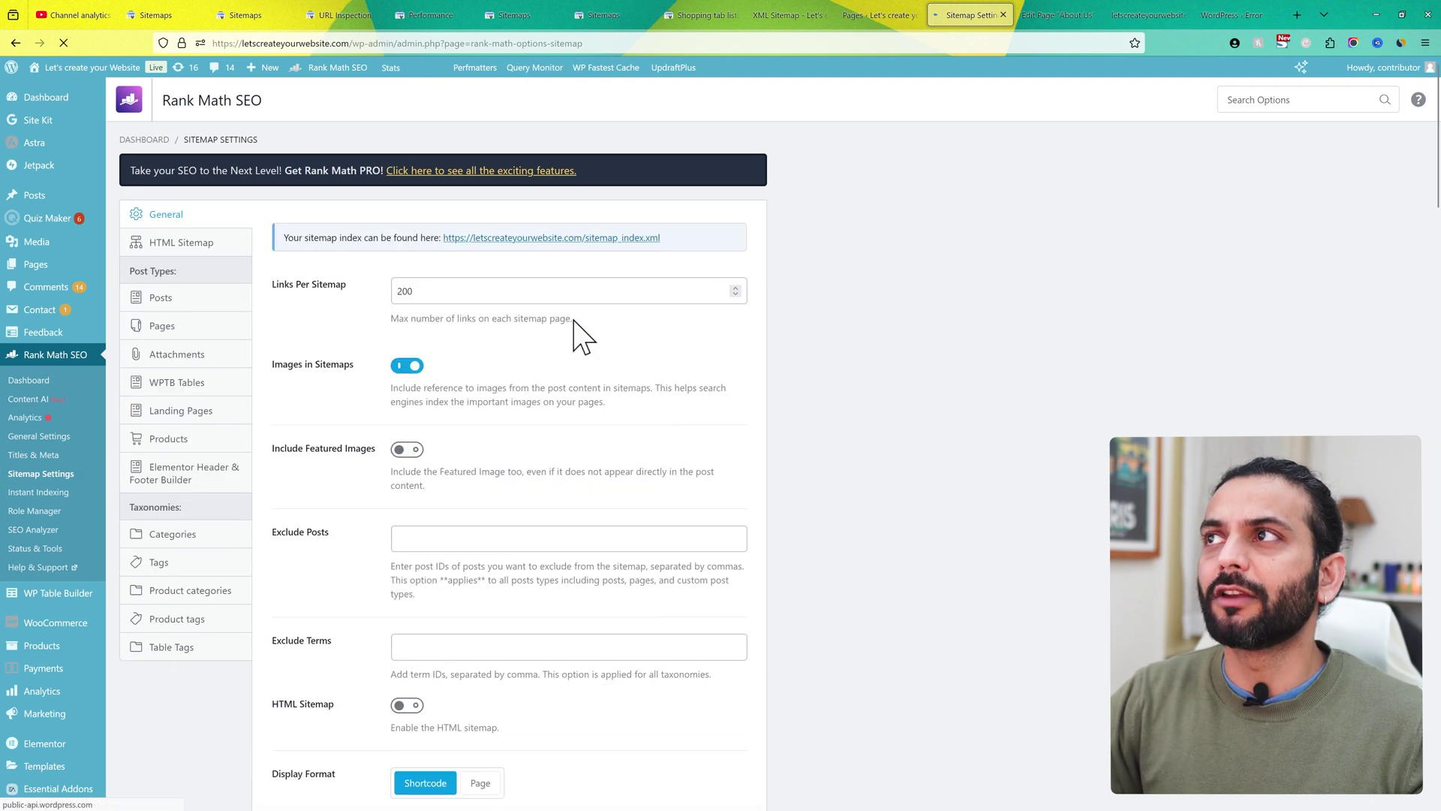
Check Rank Math's sitemap index link, then view the Posts sitemap settings.
middle_click(574, 318)
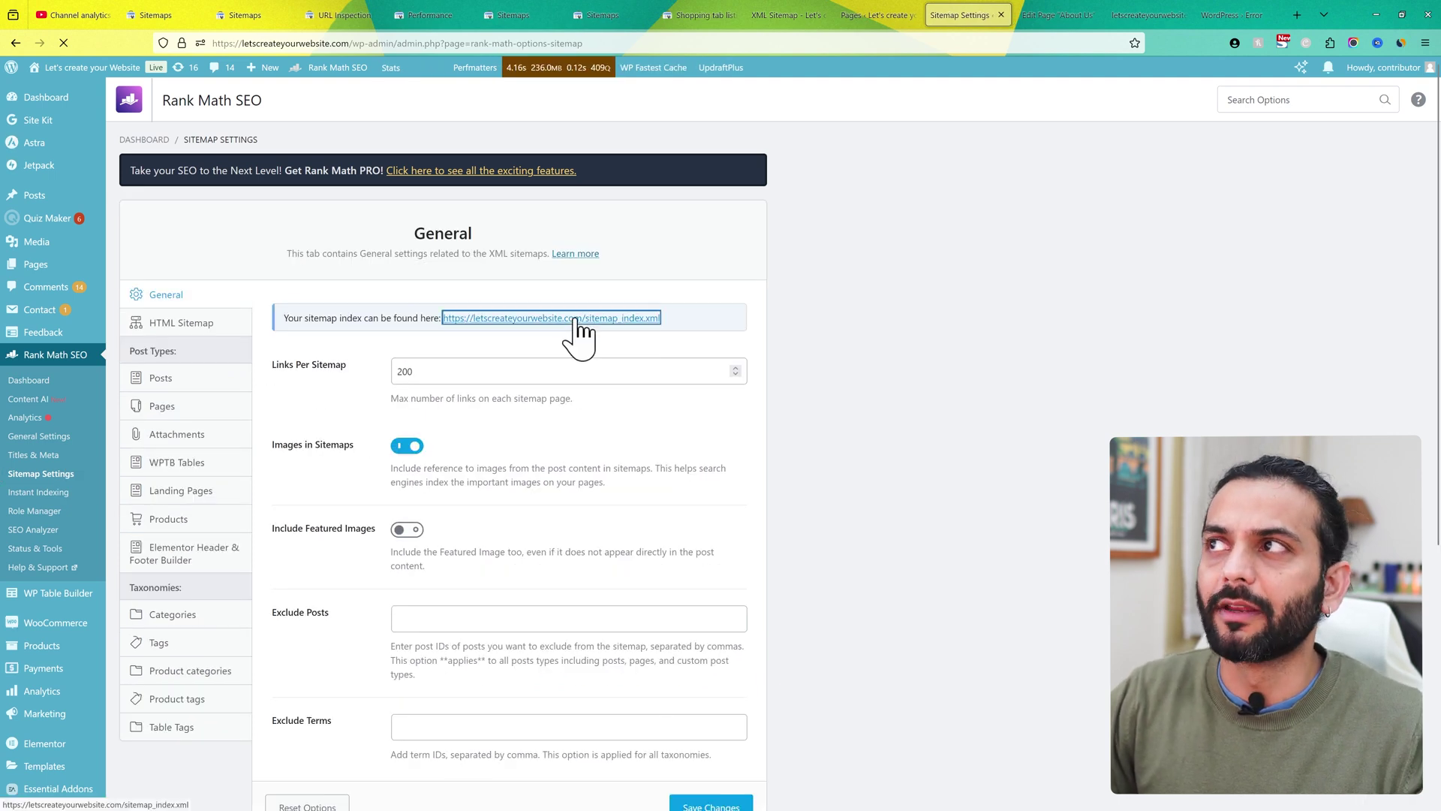
middle_click(991, 16)
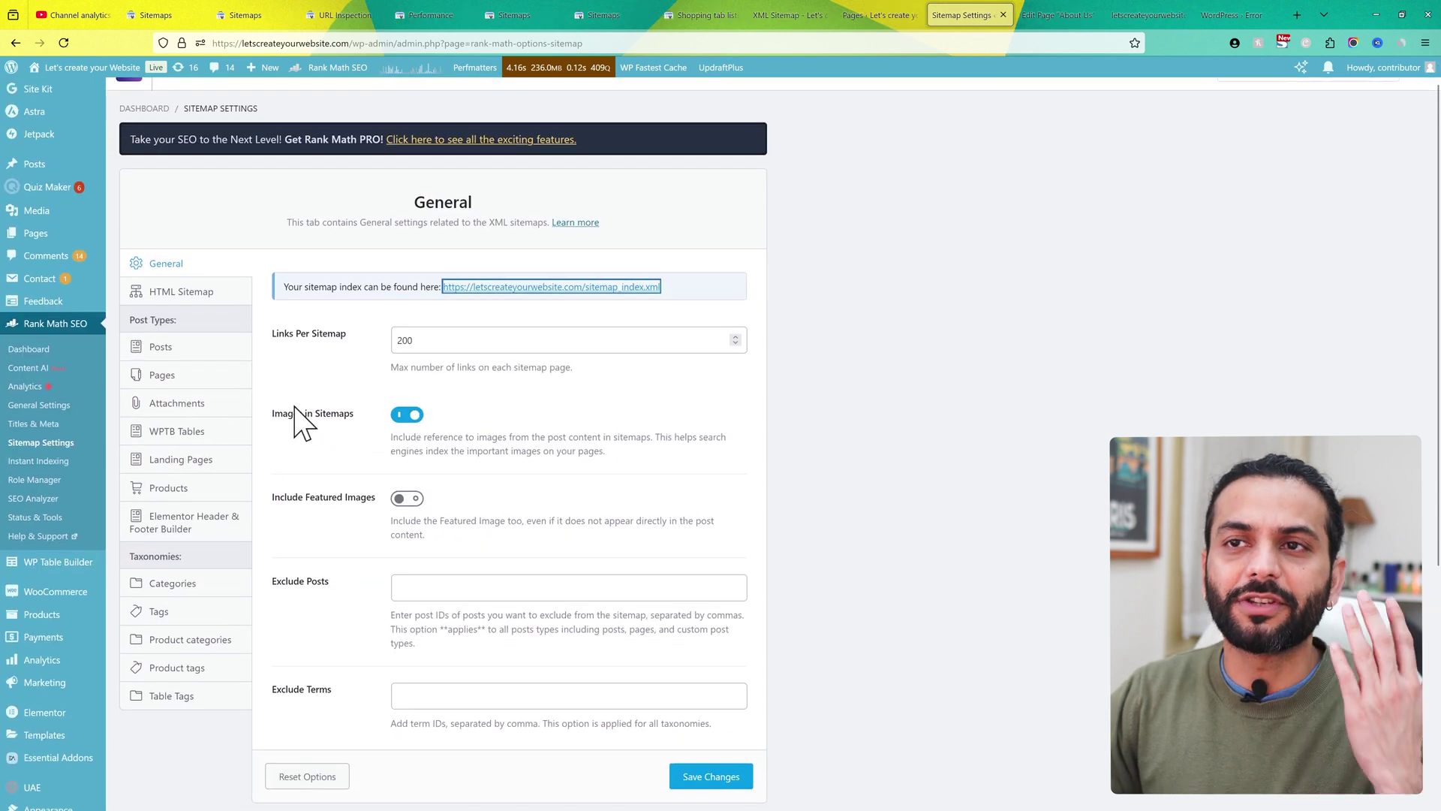
click(196, 351)
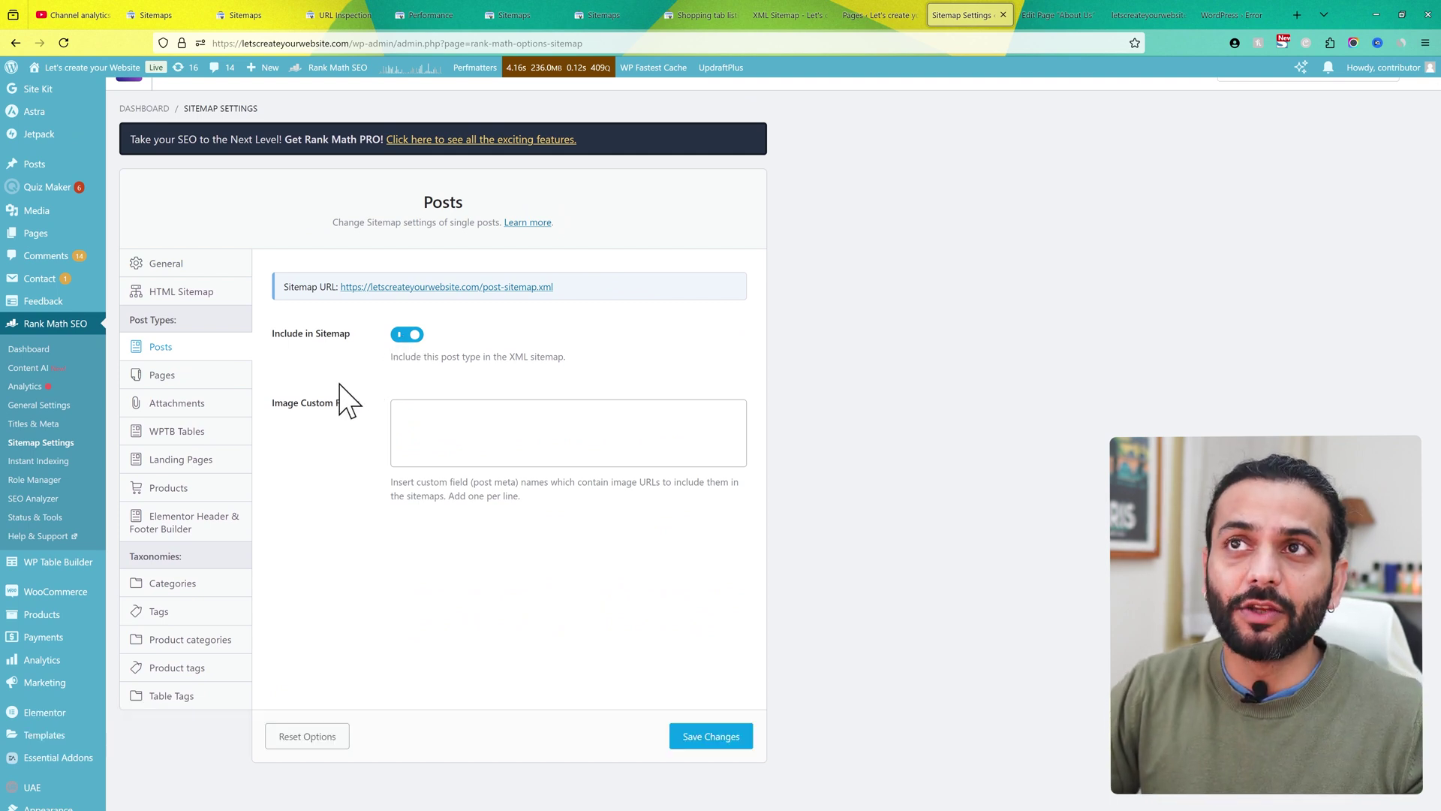
Confirm Posts, Pages and Products are included in the Rank Math sitemap.
mouse_move(279, 24)
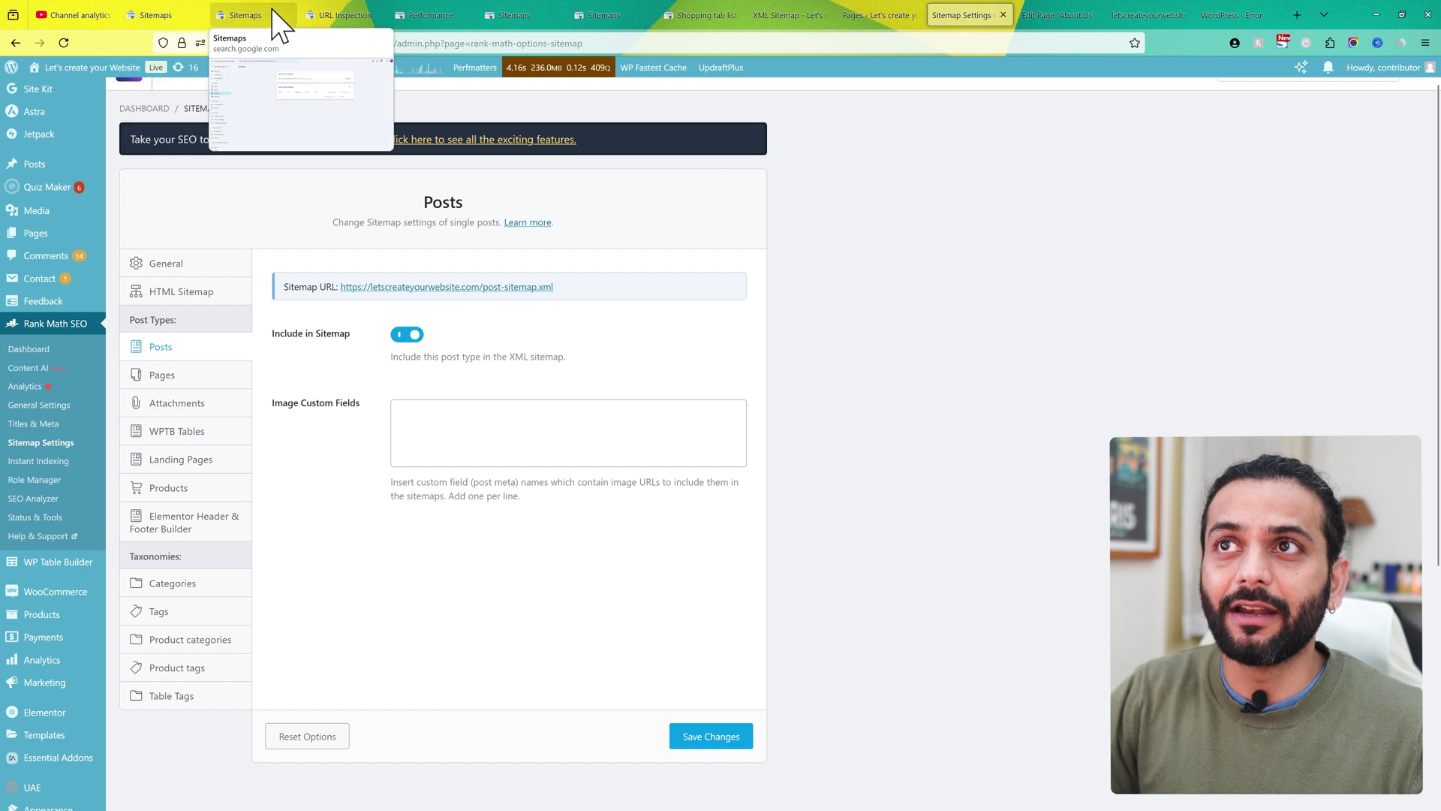
click(344, 15)
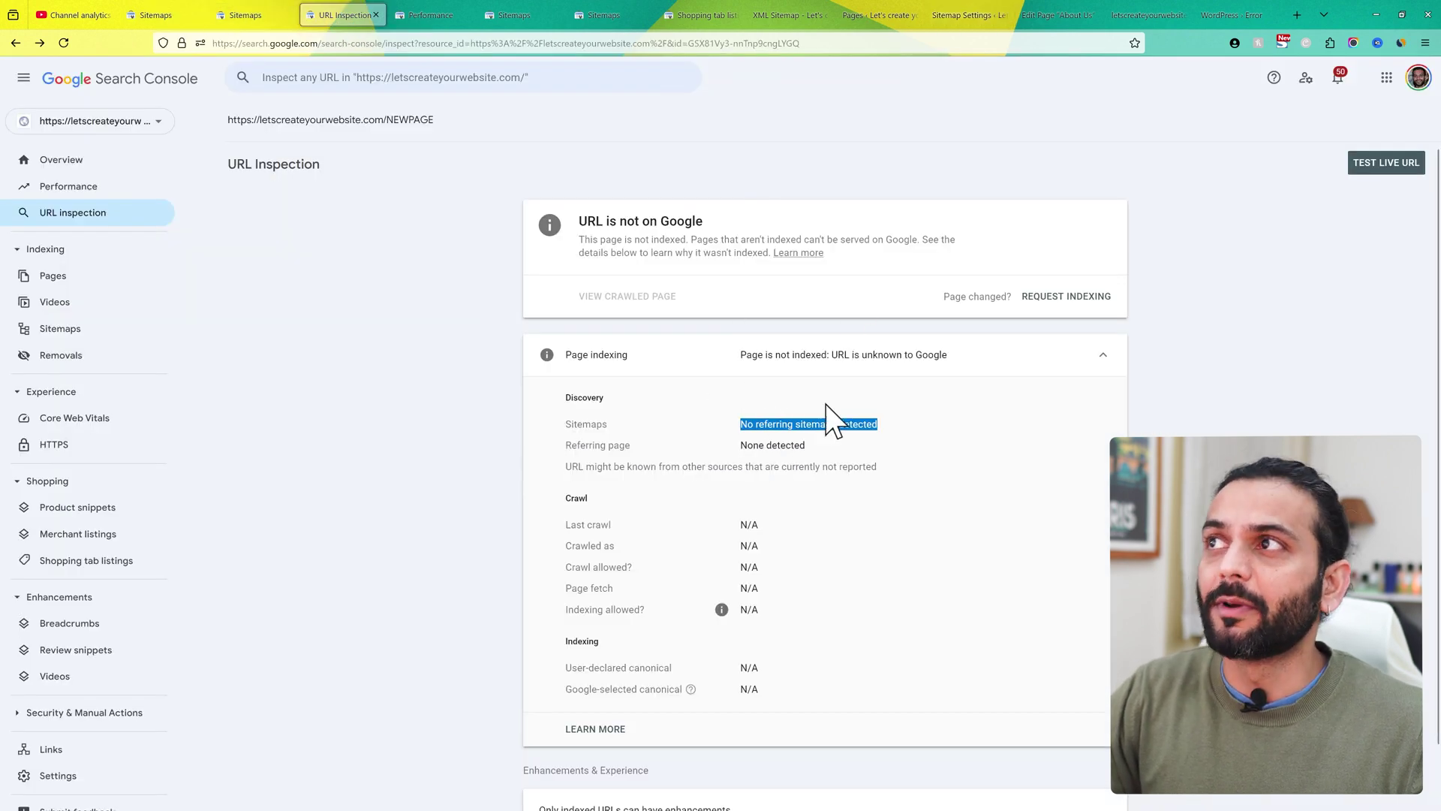
click(962, 15)
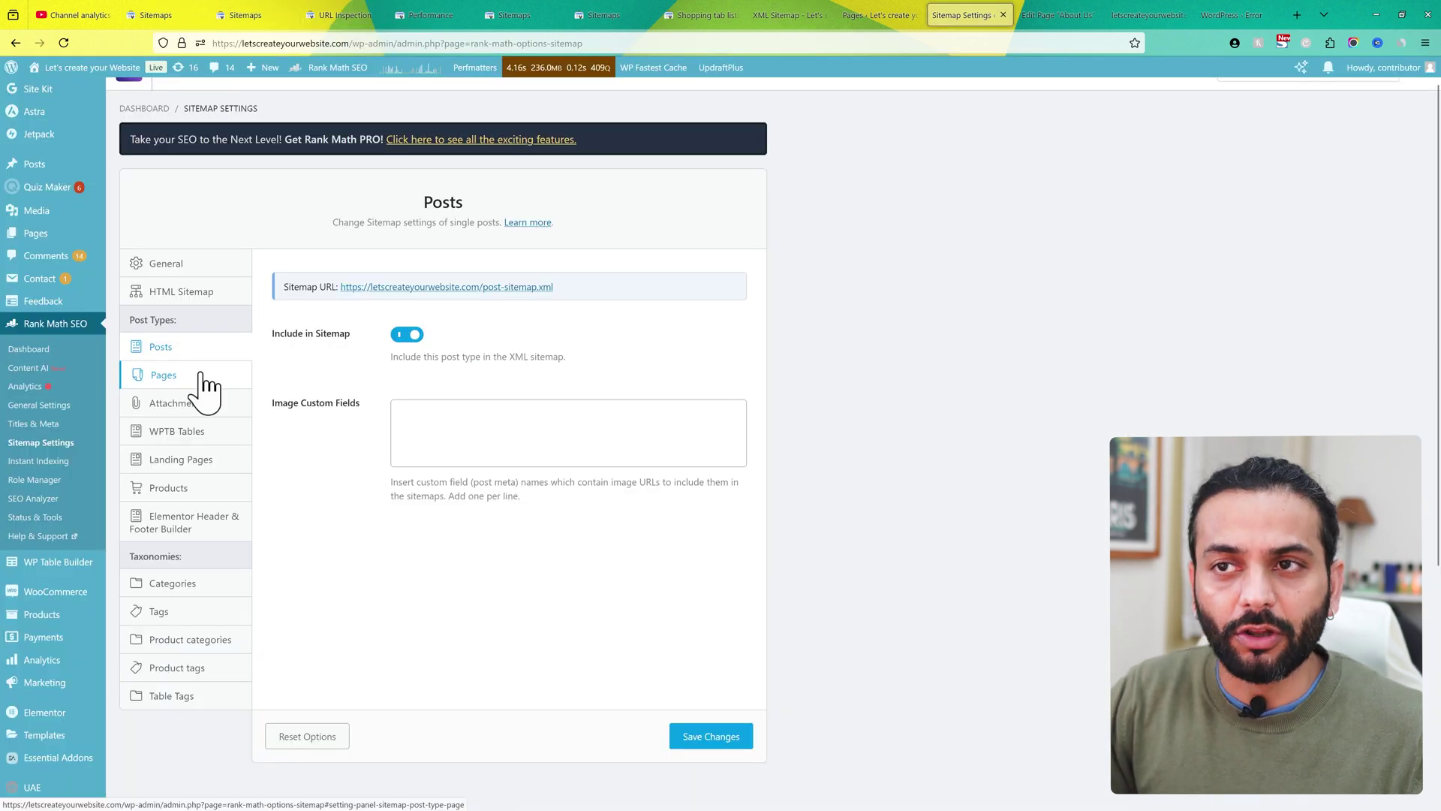
click(201, 375)
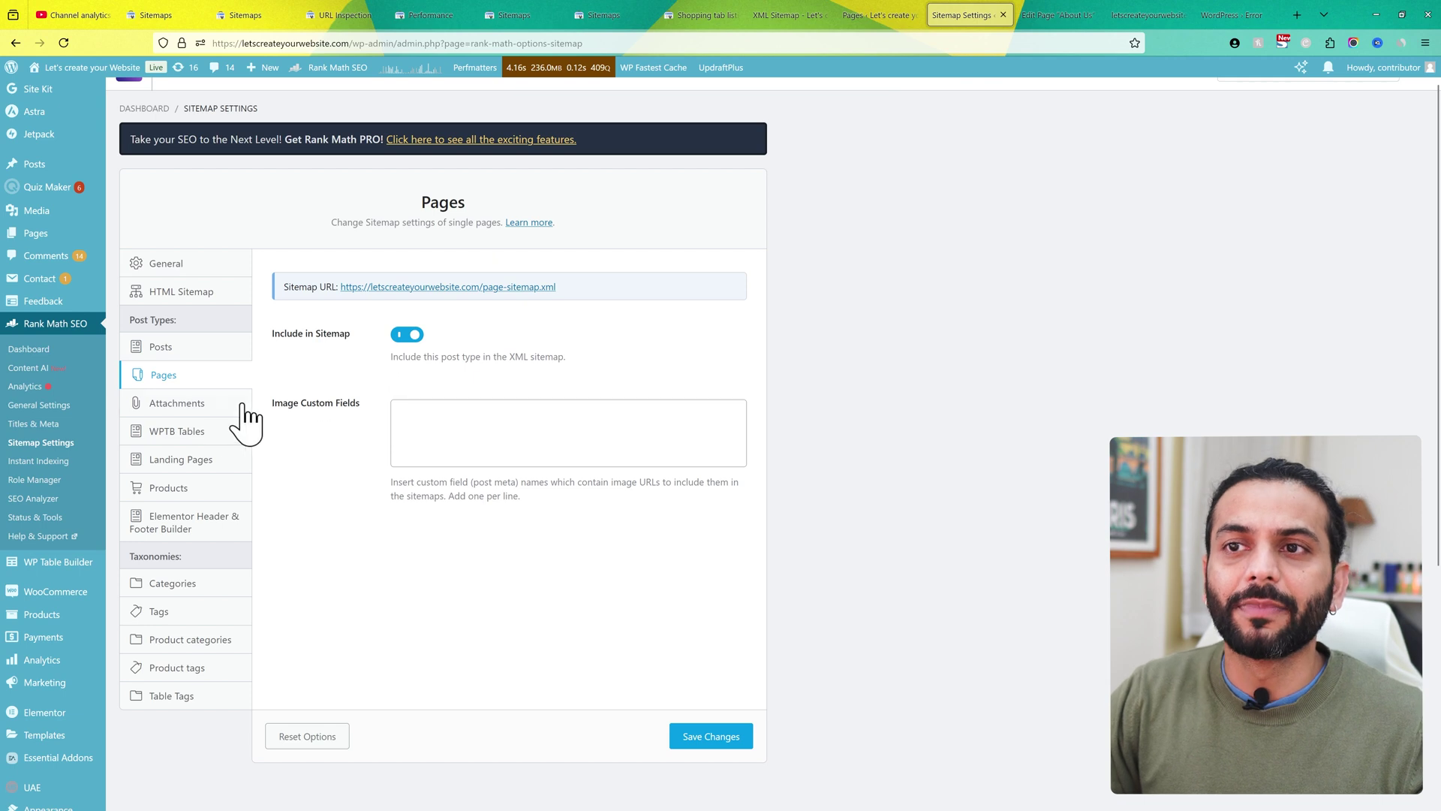
click(198, 491)
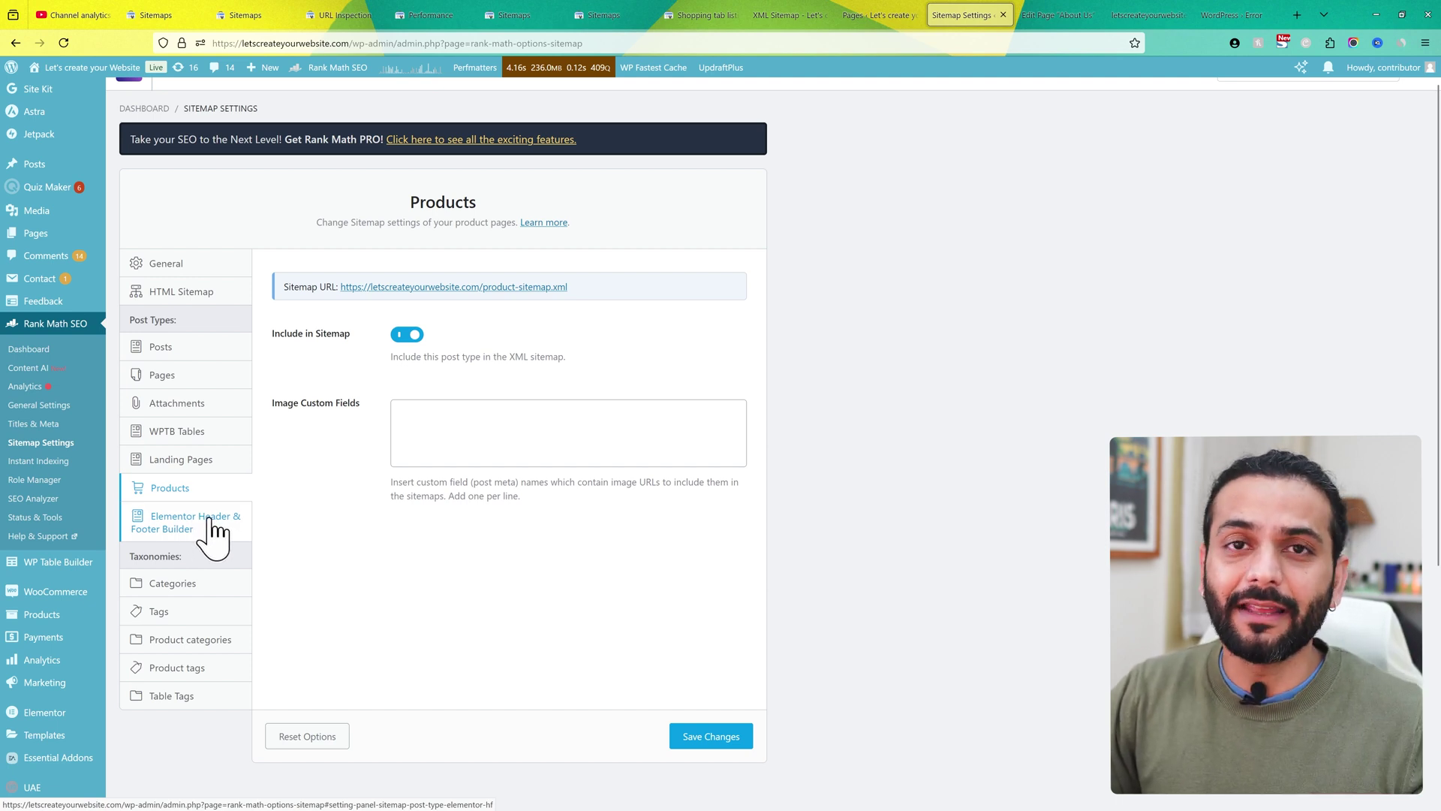
click(180, 346)
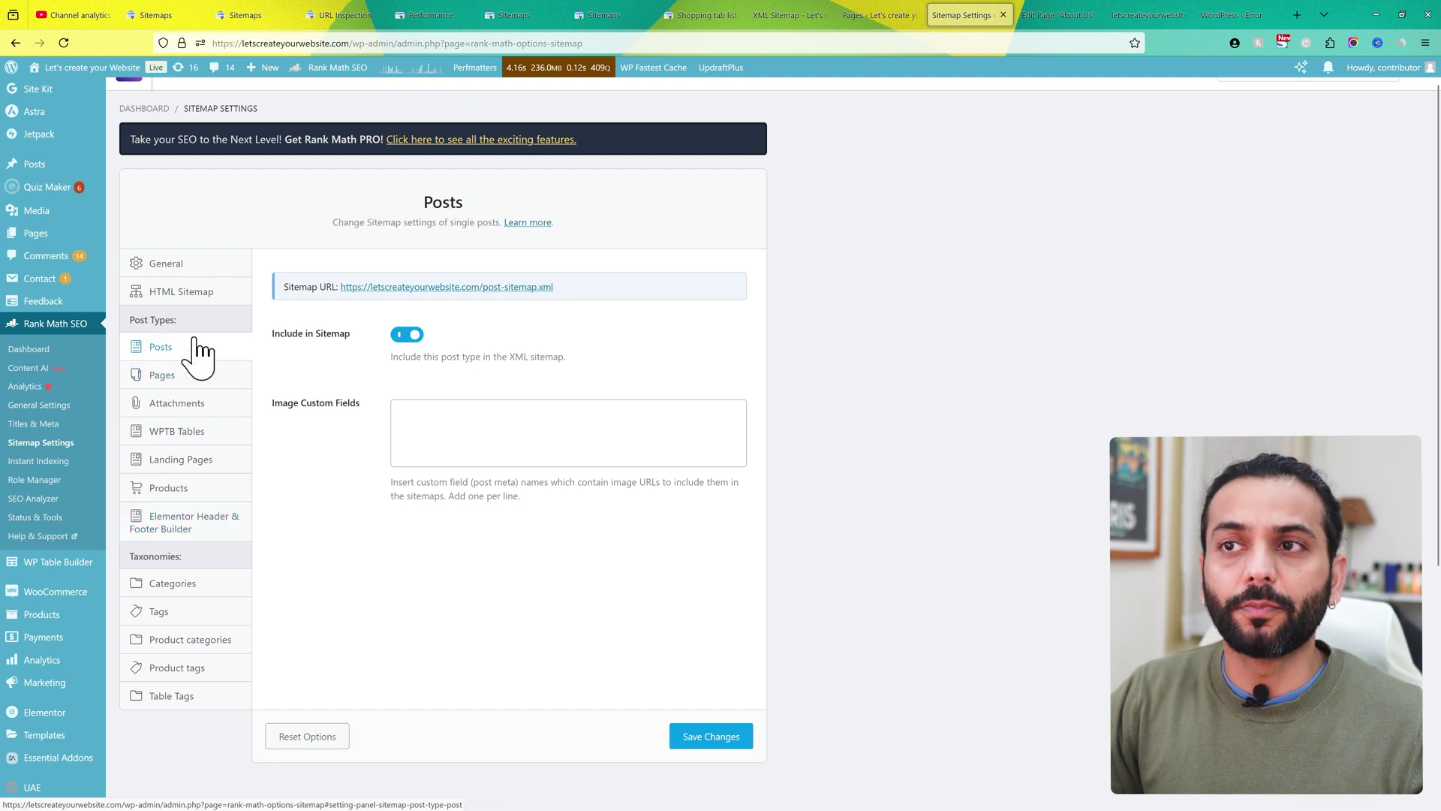
click(207, 379)
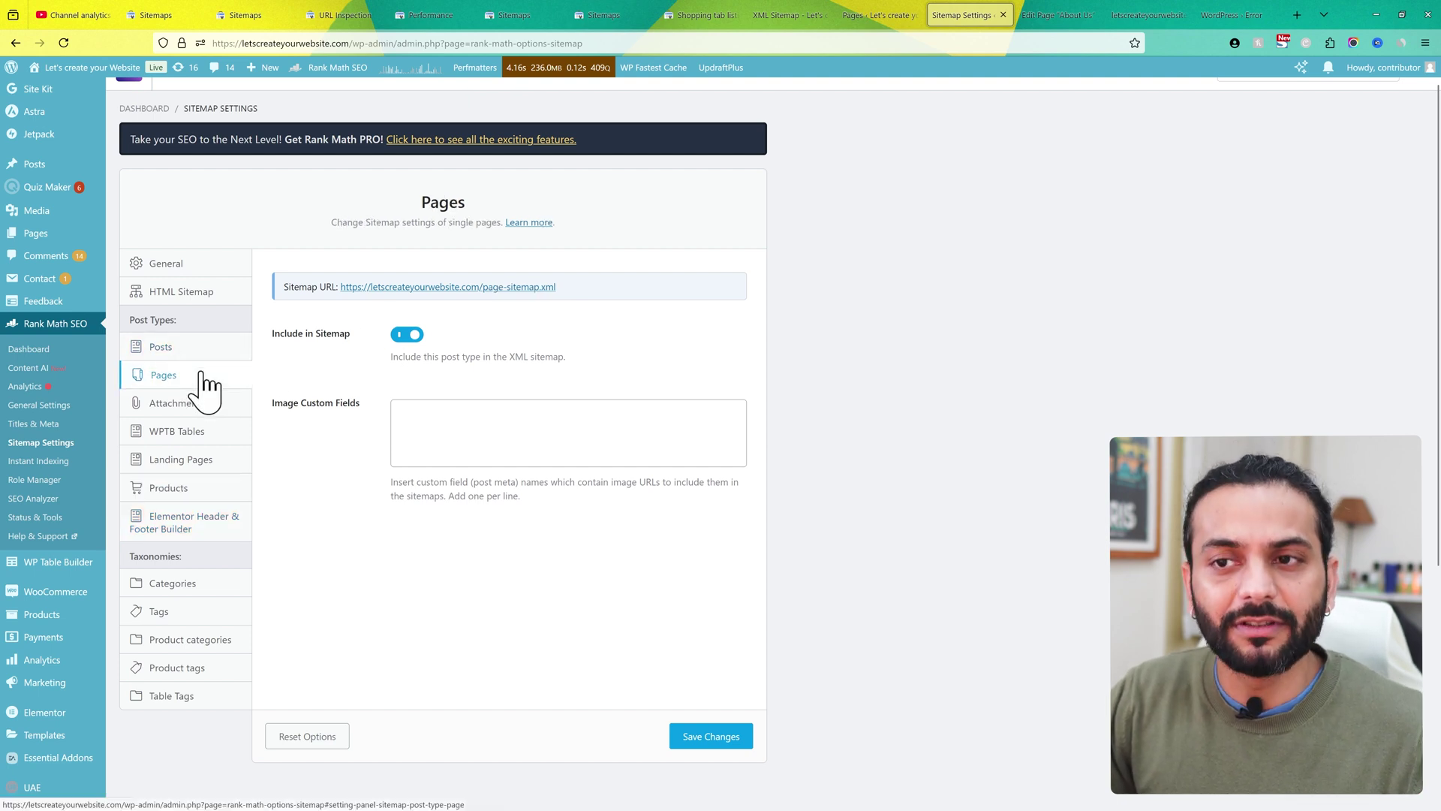
click(209, 488)
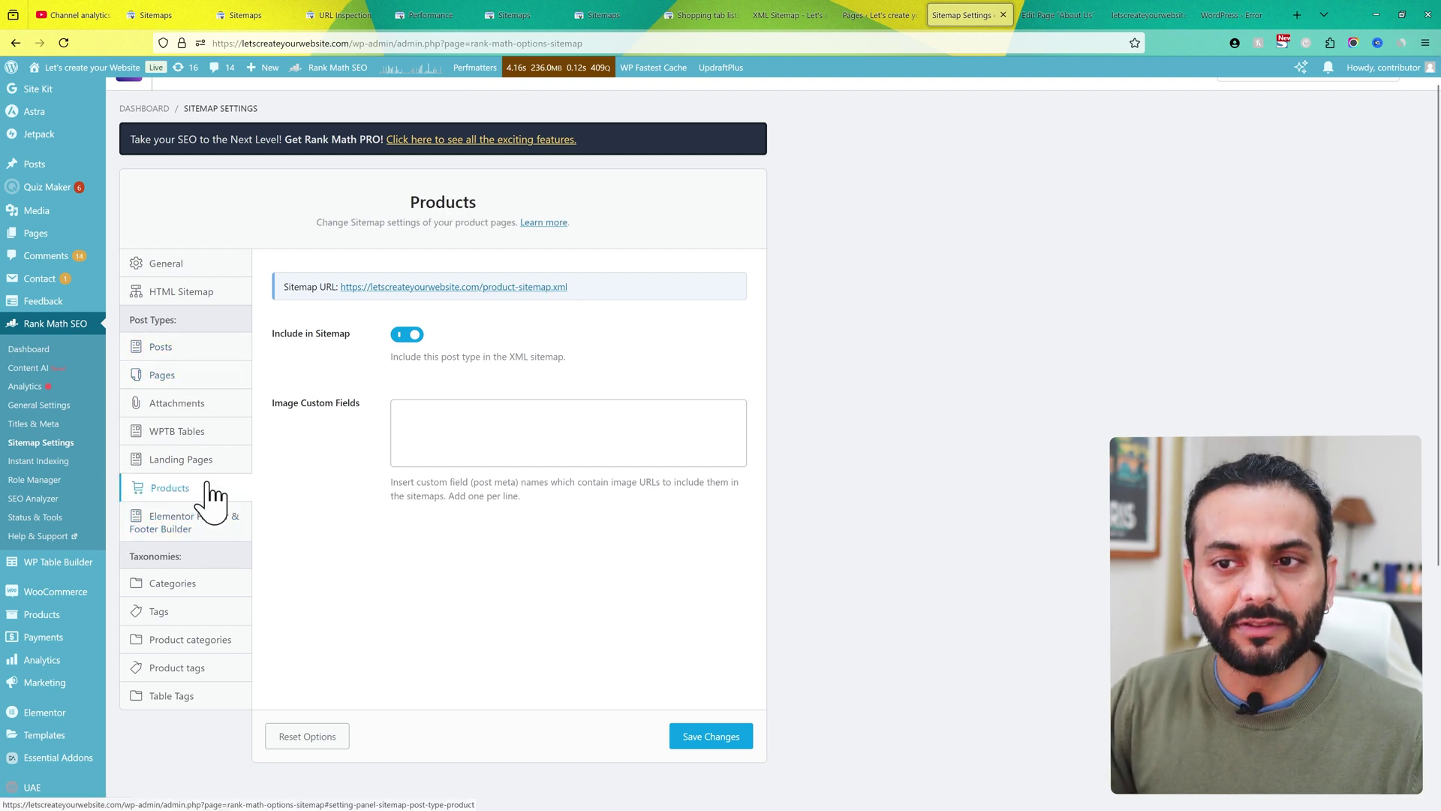
Verify Categories and Product categories are included and Tags excluded, then save the settings.
scroll(212, 497, down, 1)
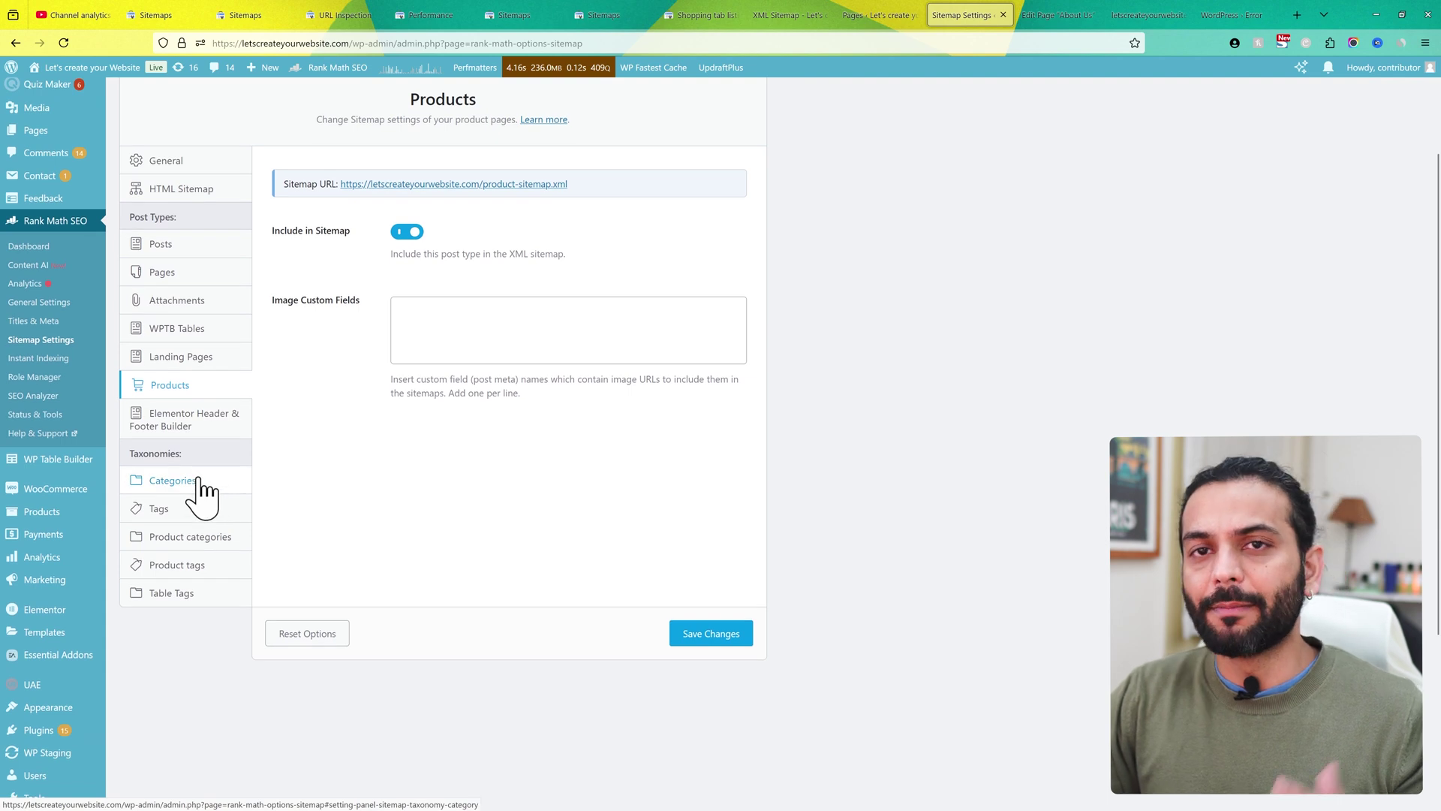
click(199, 484)
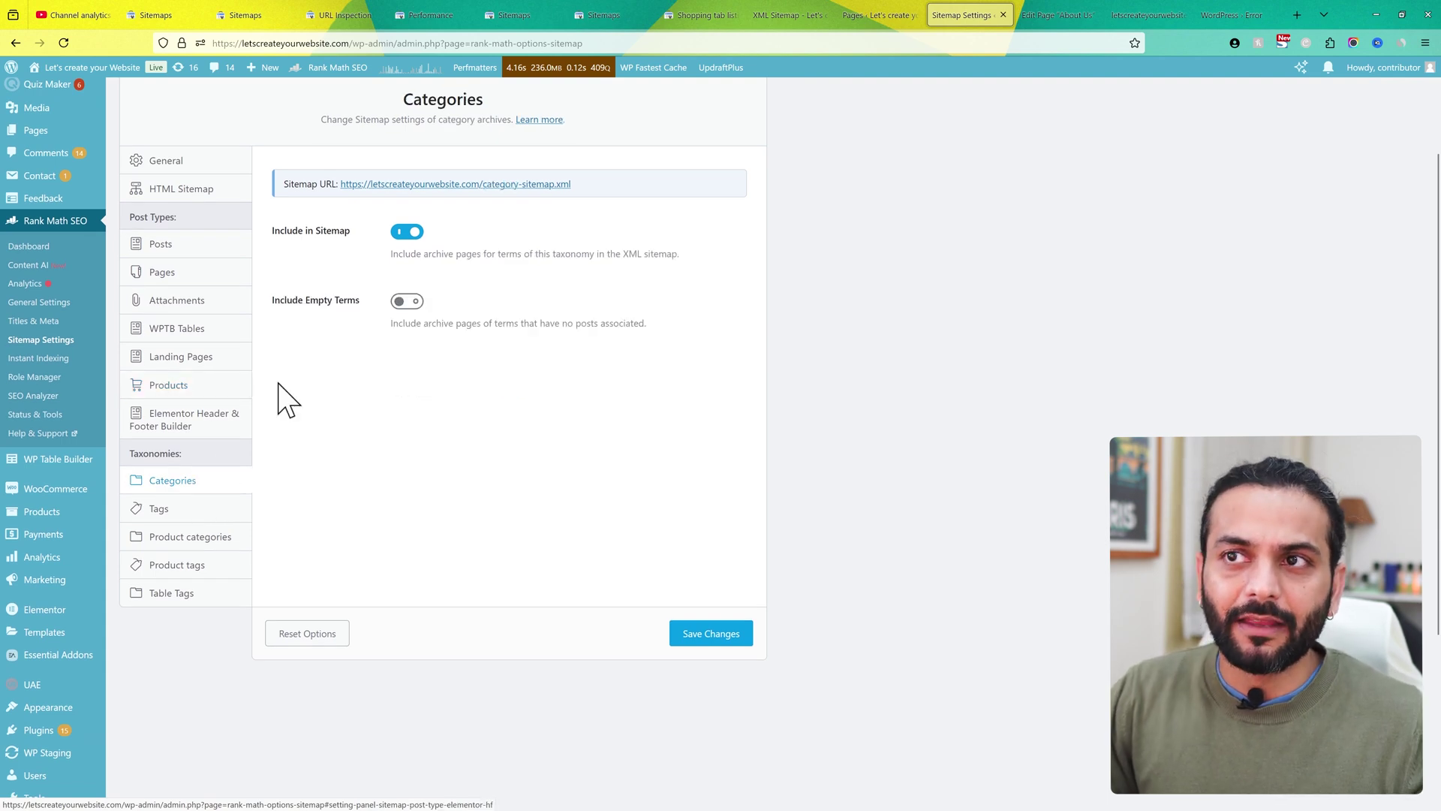
click(209, 514)
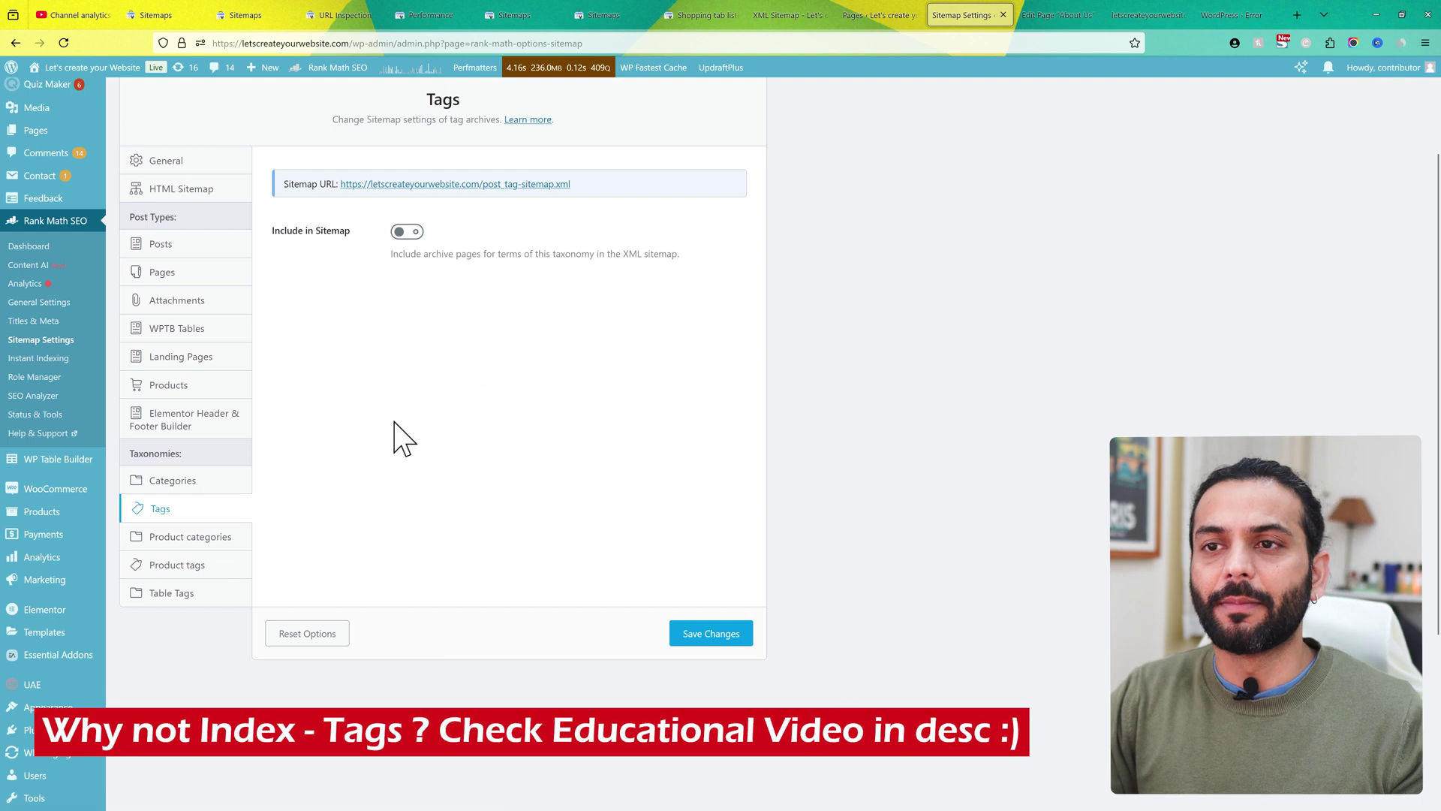
scroll(195, 494, up, 1)
scroll(198, 496, up, 2)
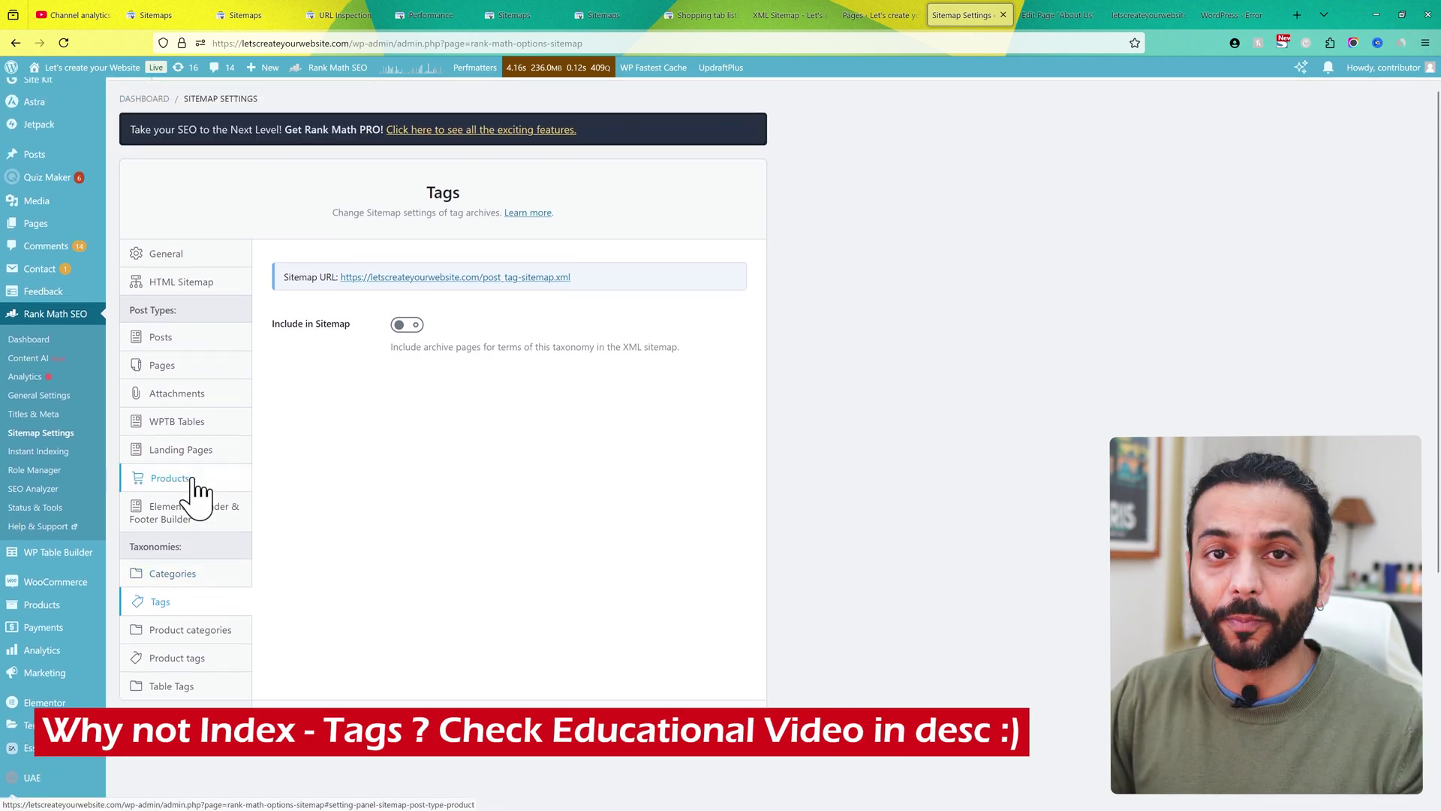
scroll(193, 489, down, 1)
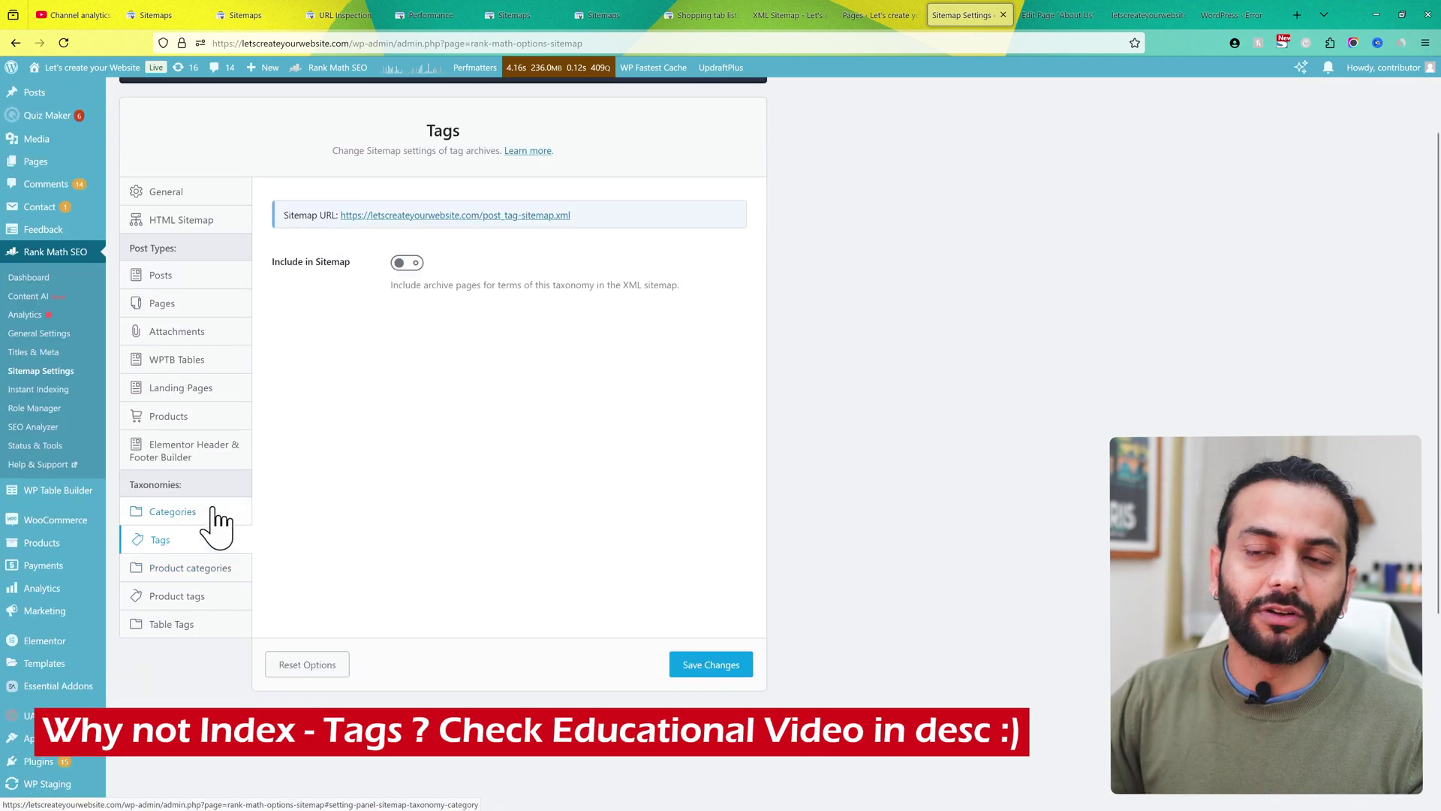
click(214, 510)
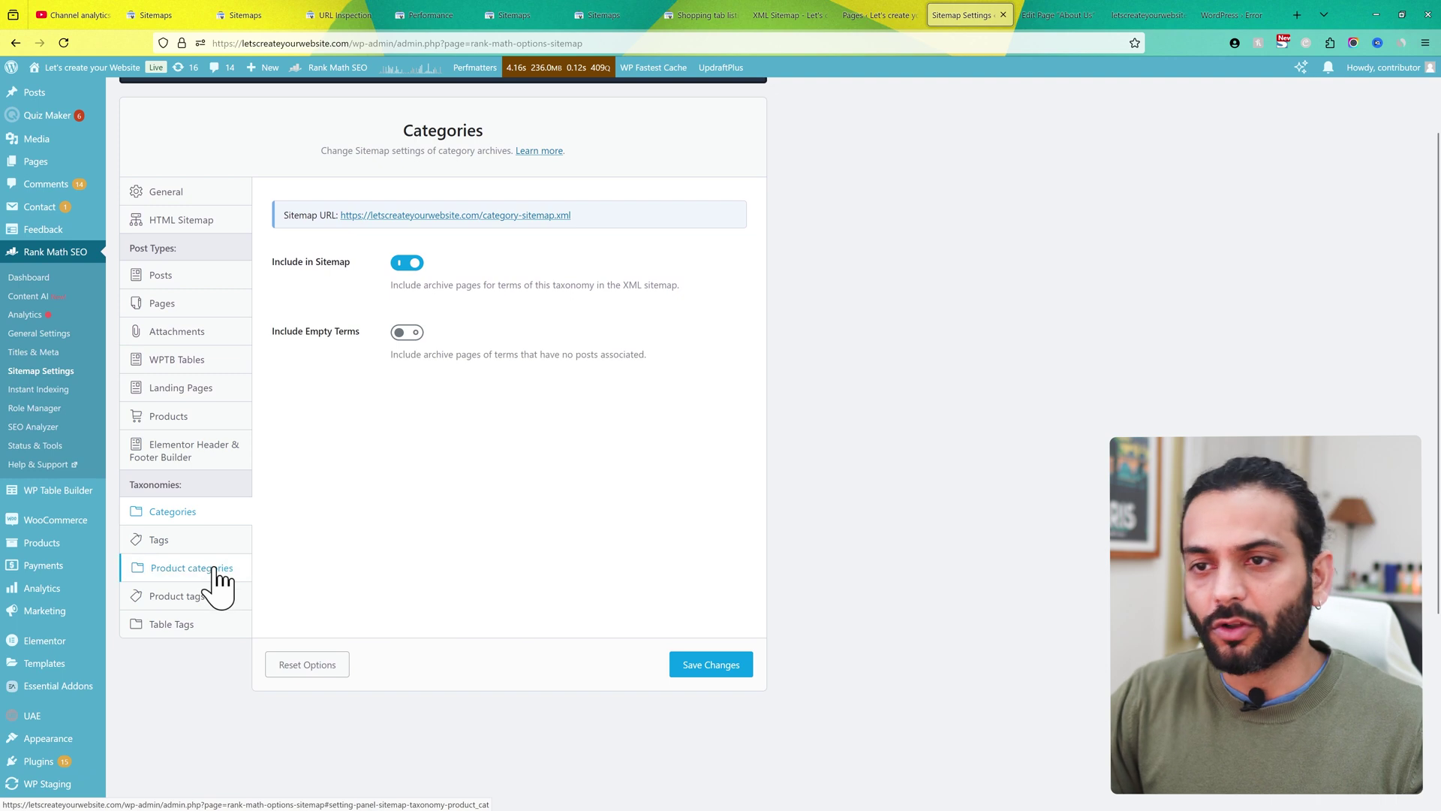
click(214, 568)
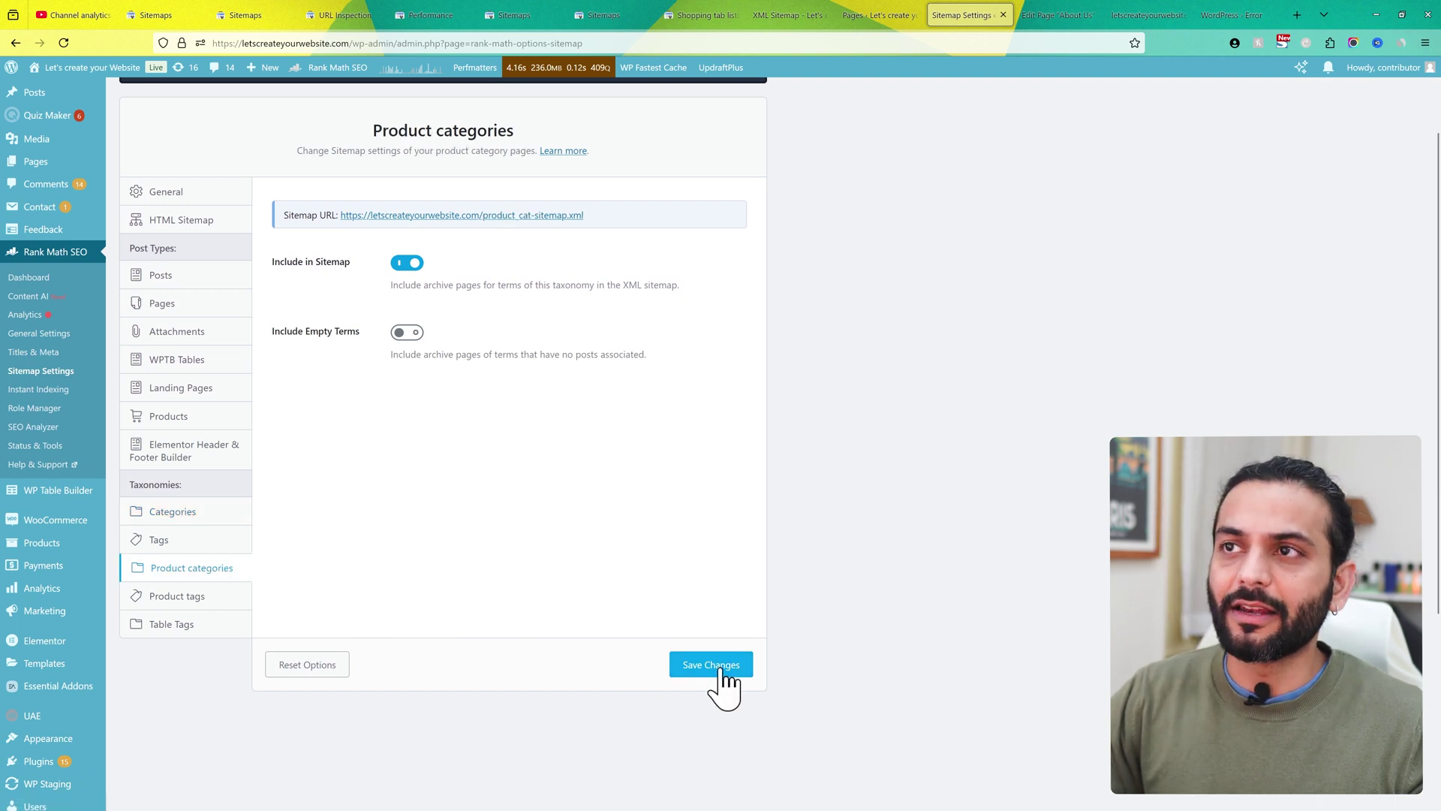
click(691, 662)
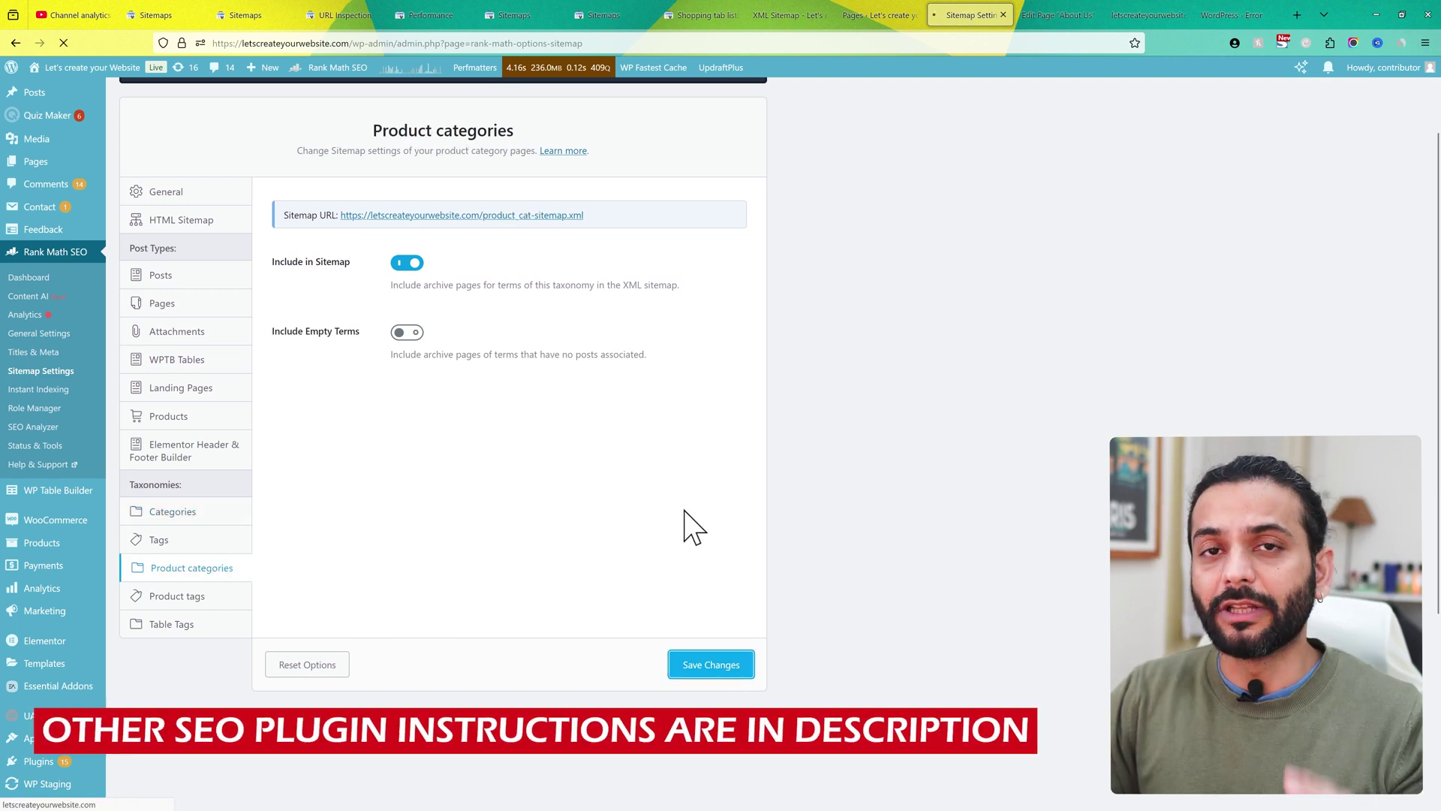
Set the About Us page's SEO robots meta to Index and publish the page.
key(ctrl+Tab)
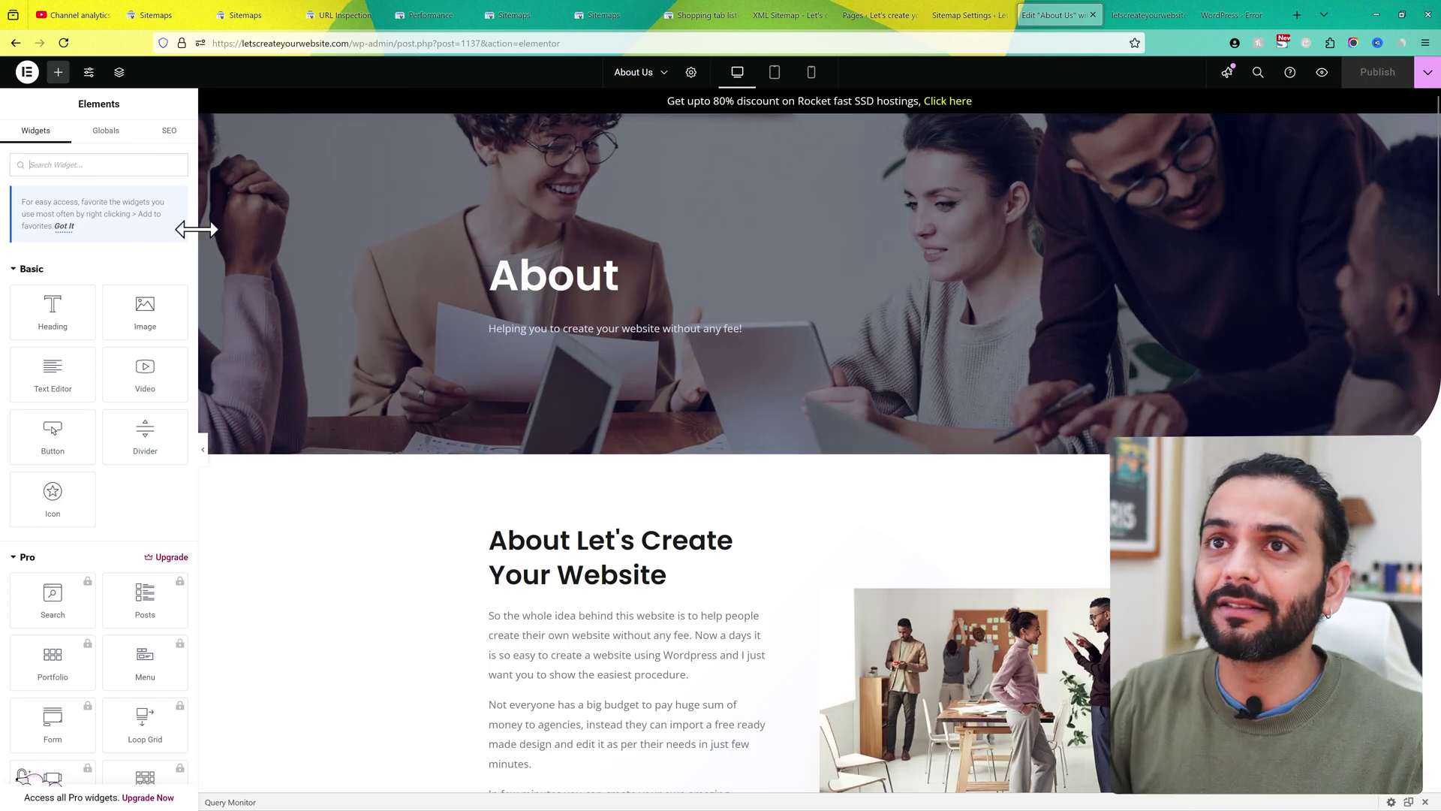
click(169, 133)
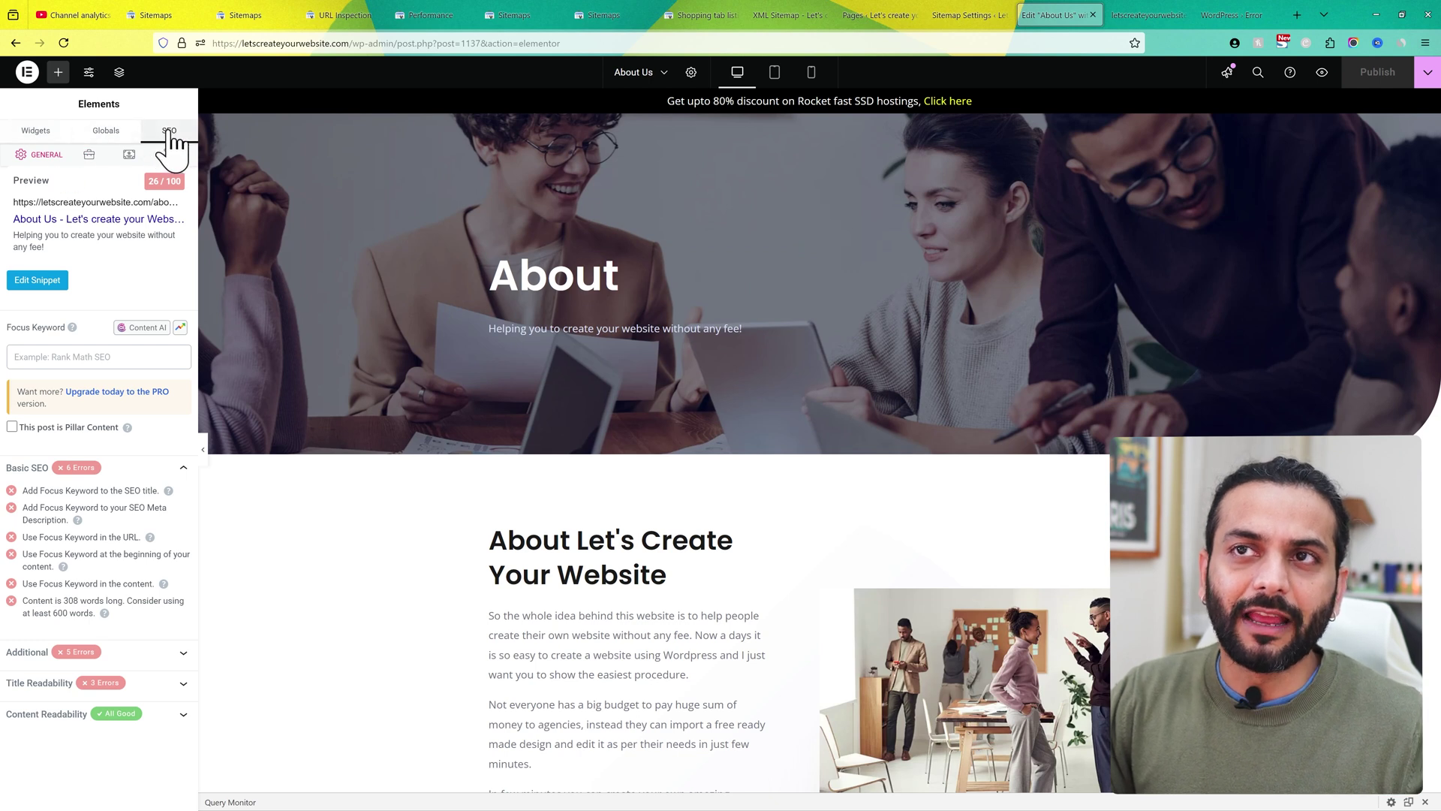
click(89, 154)
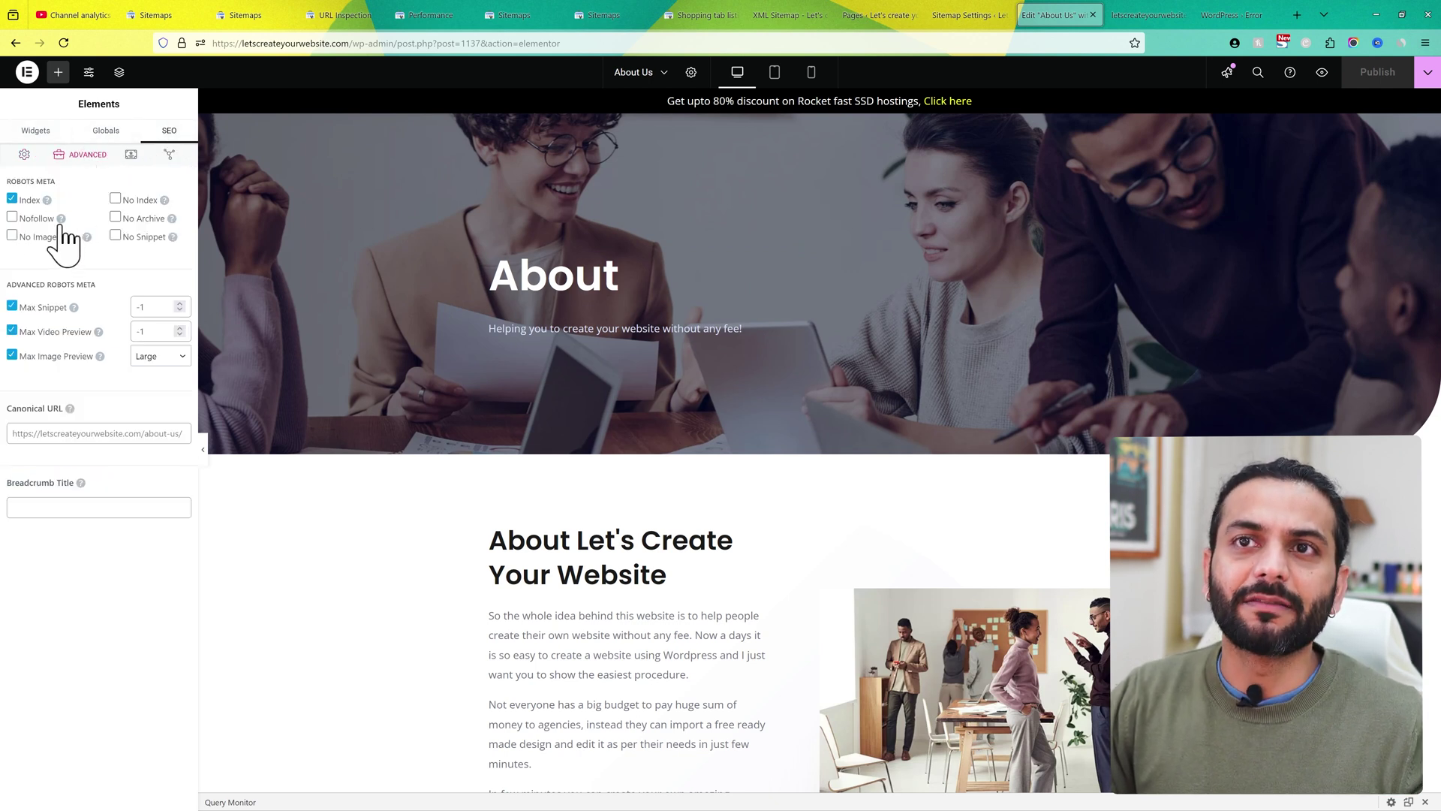
click(12, 199)
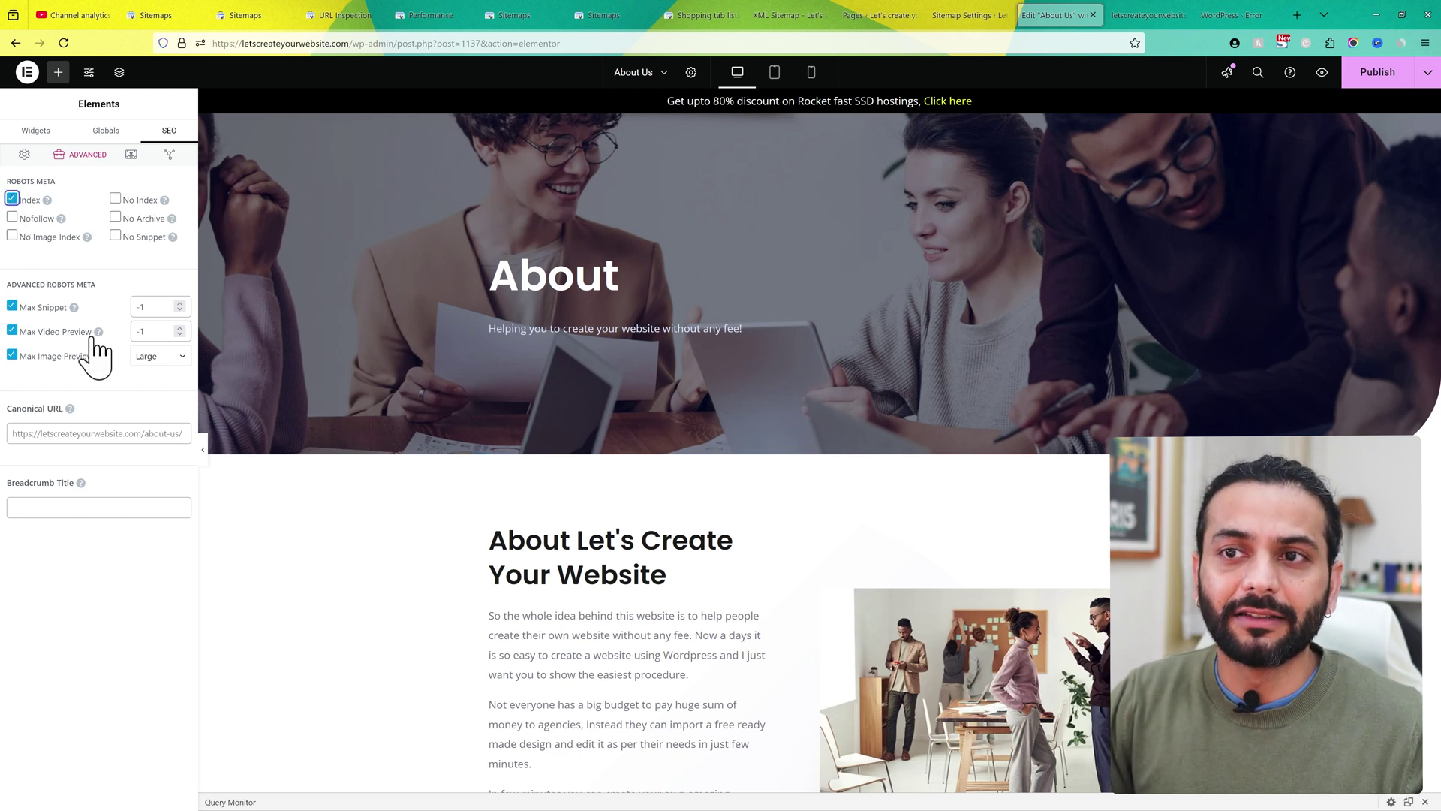
click(1387, 84)
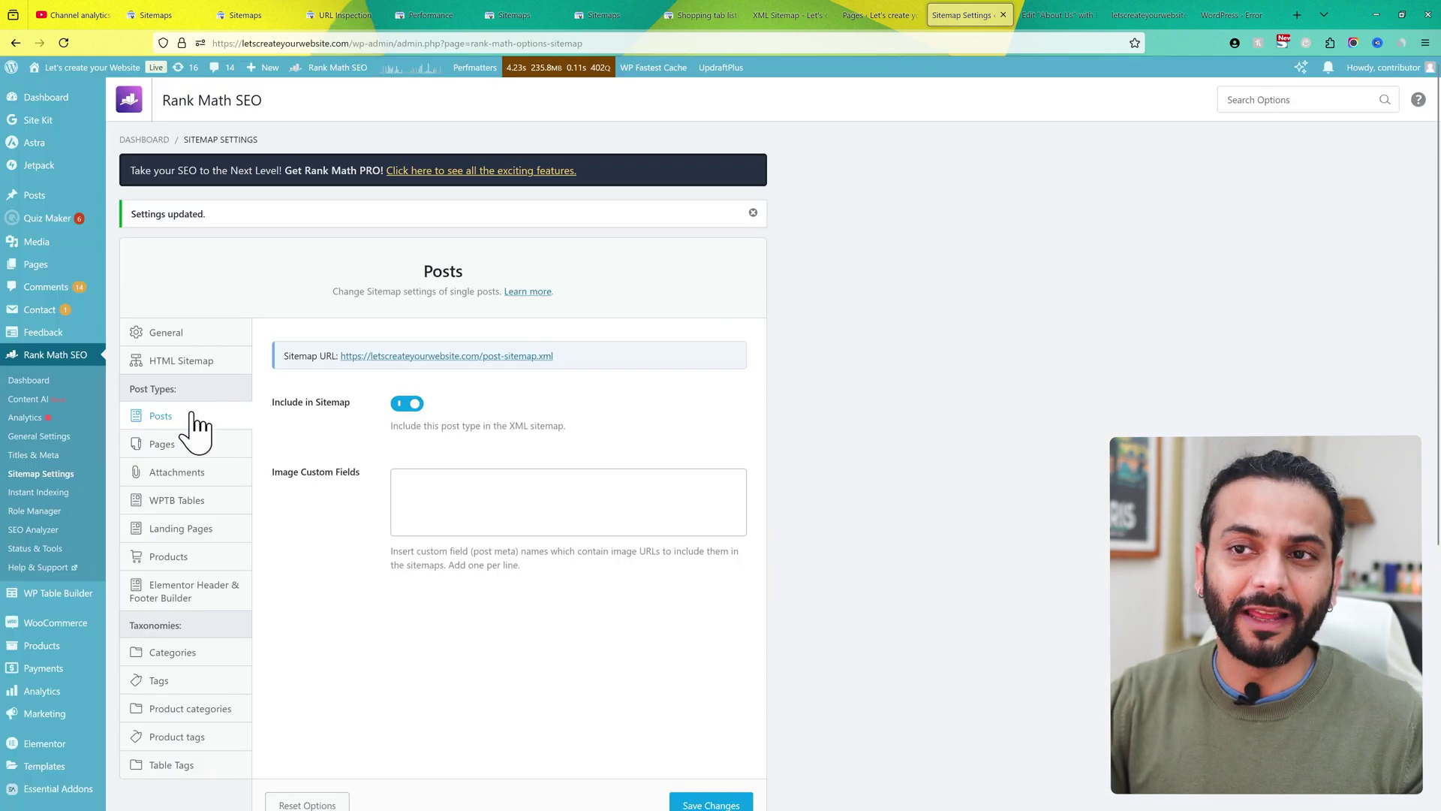
Recheck the Pages sitemap settings and return to the About Us editor.
click(194, 443)
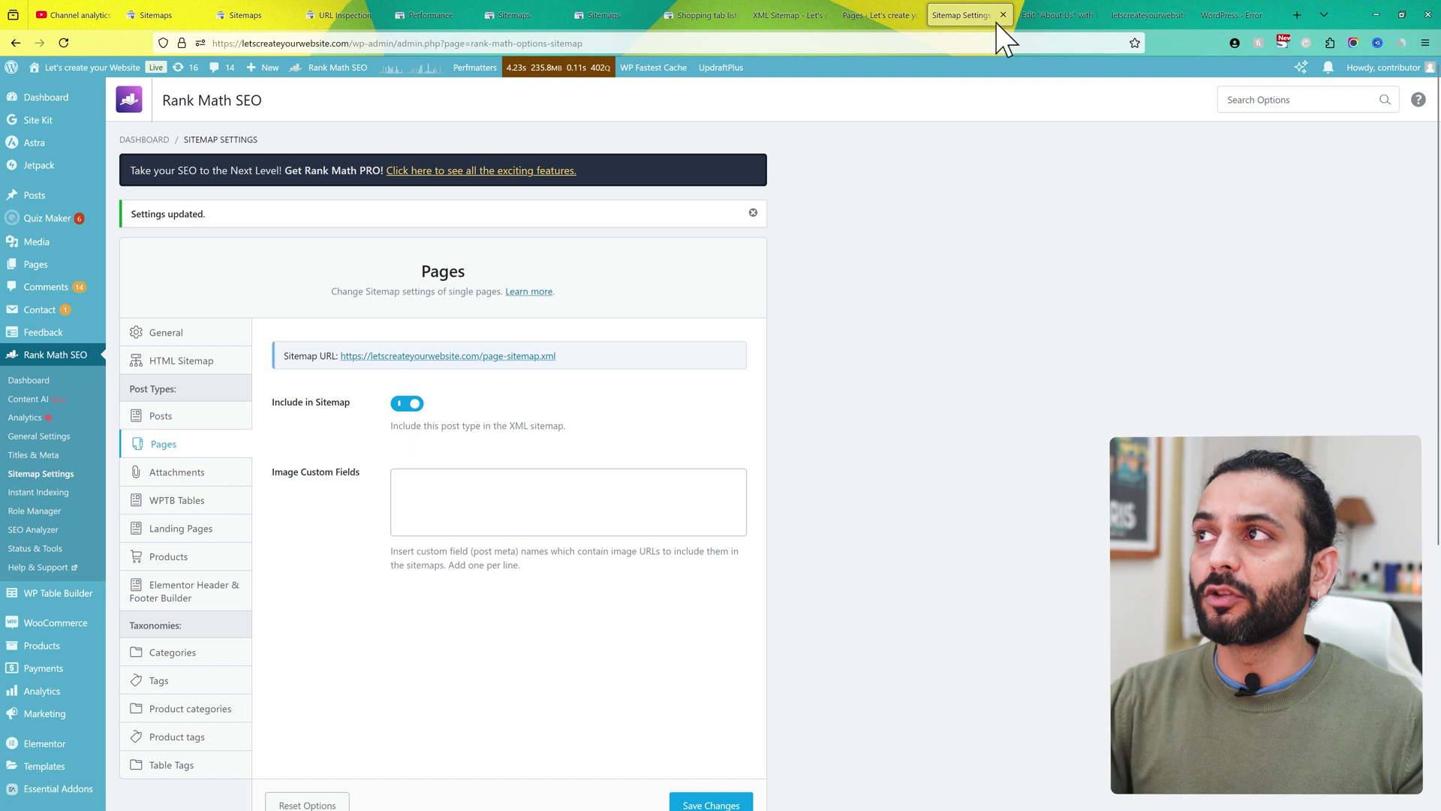
click(1068, 15)
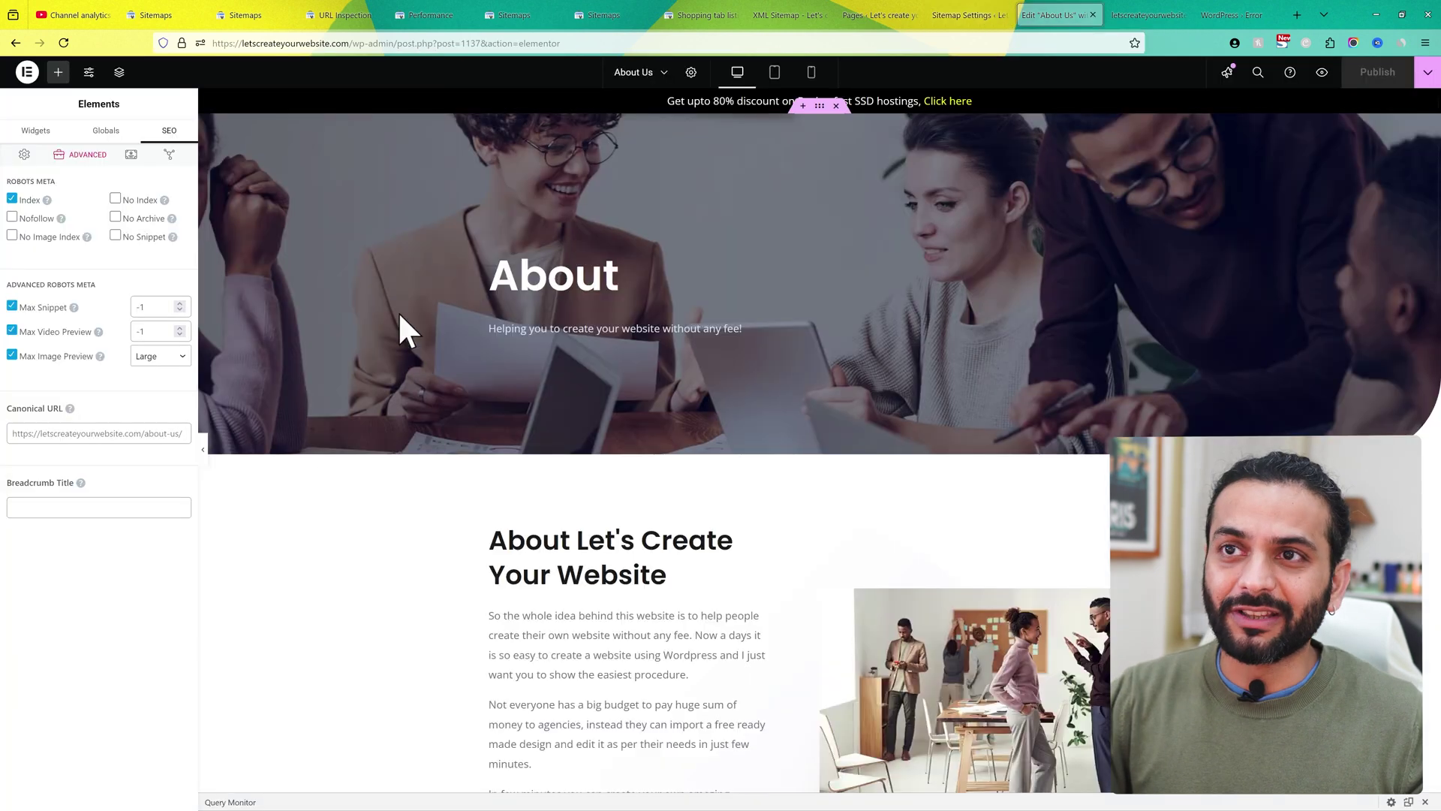
mouse_move(376, 19)
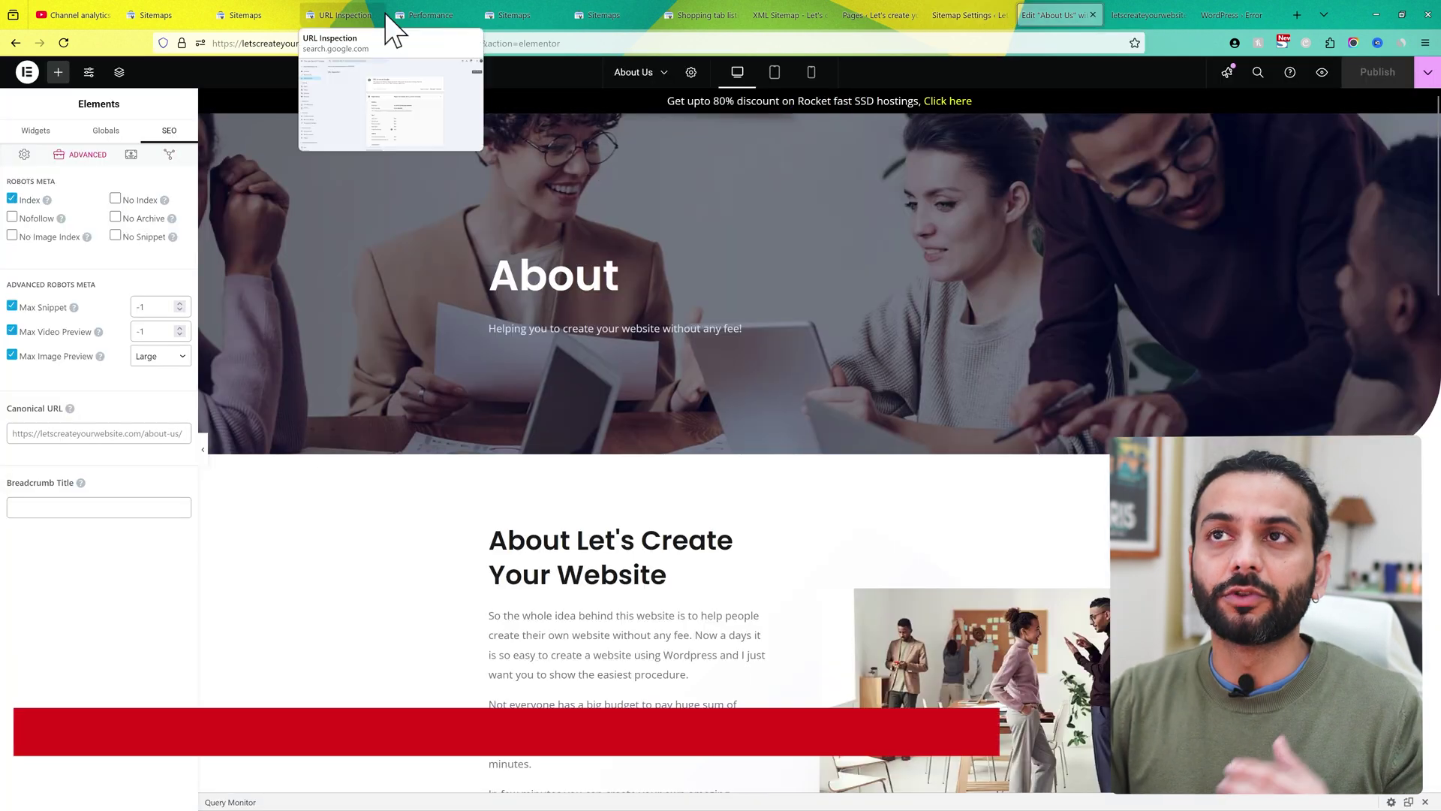
Show the NEWPAGE inspection result and highlight 'No referring sitemaps detected' under Discovery.
click(344, 16)
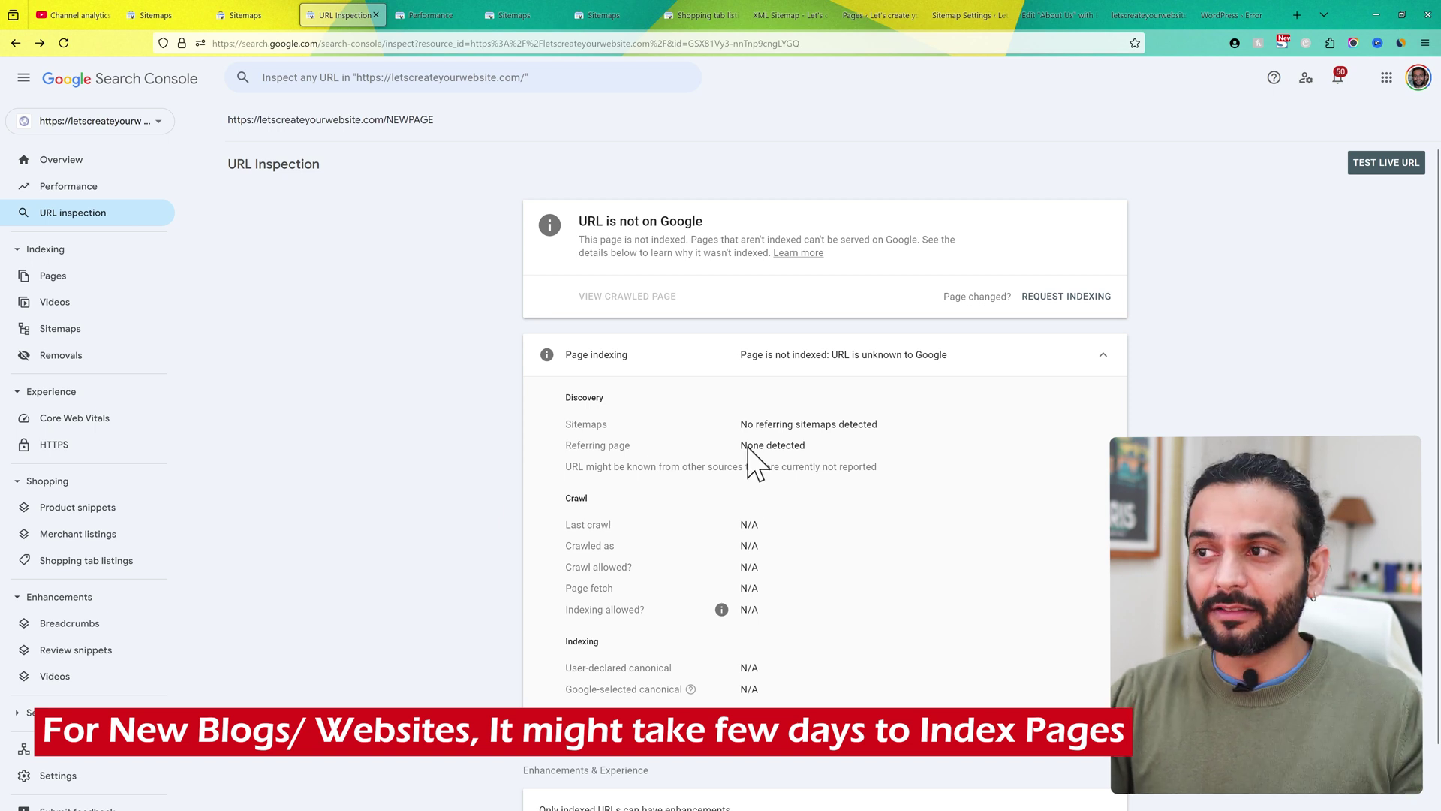
drag(742, 425, 883, 426)
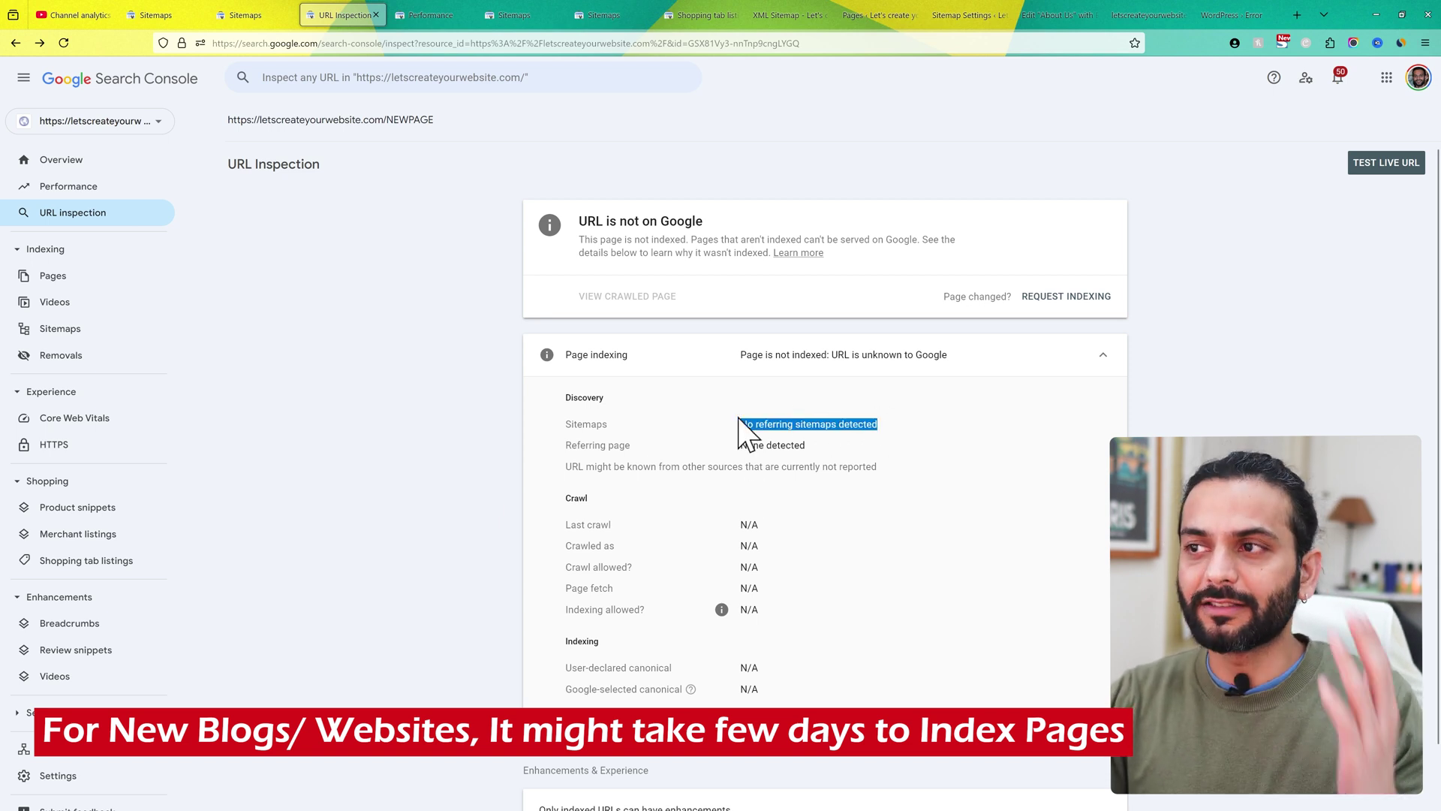